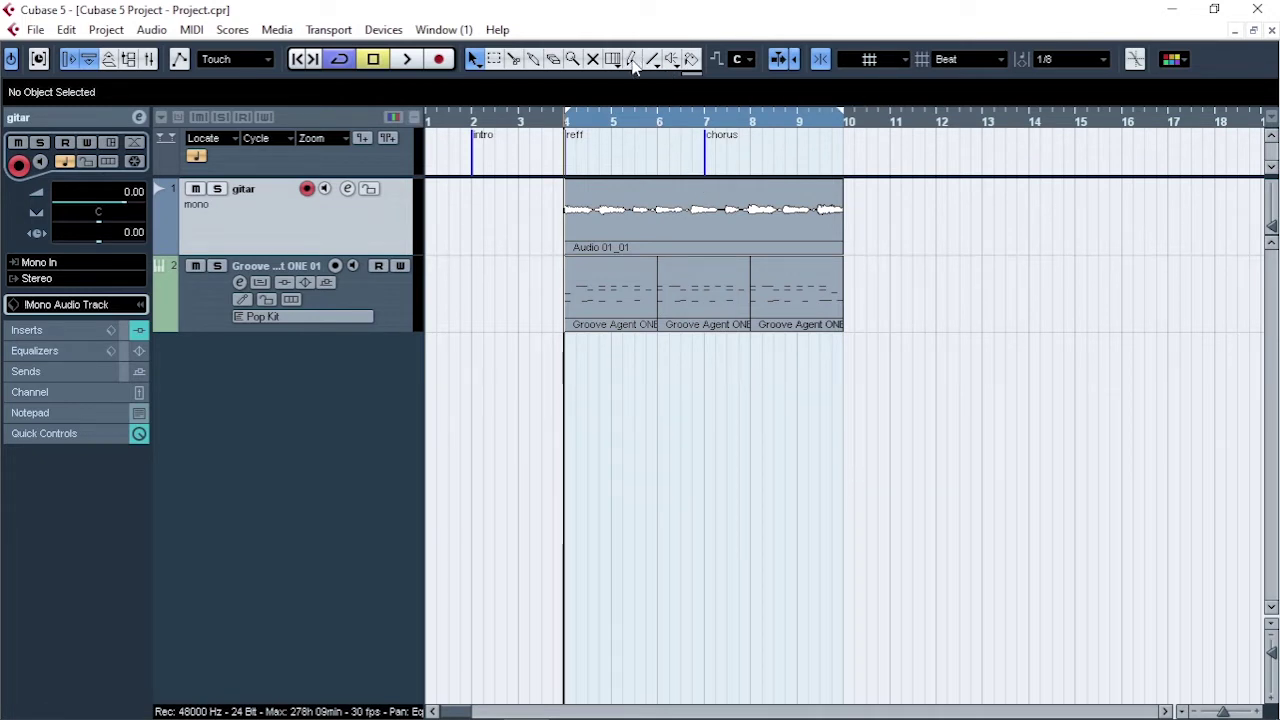
left_click(632, 60)
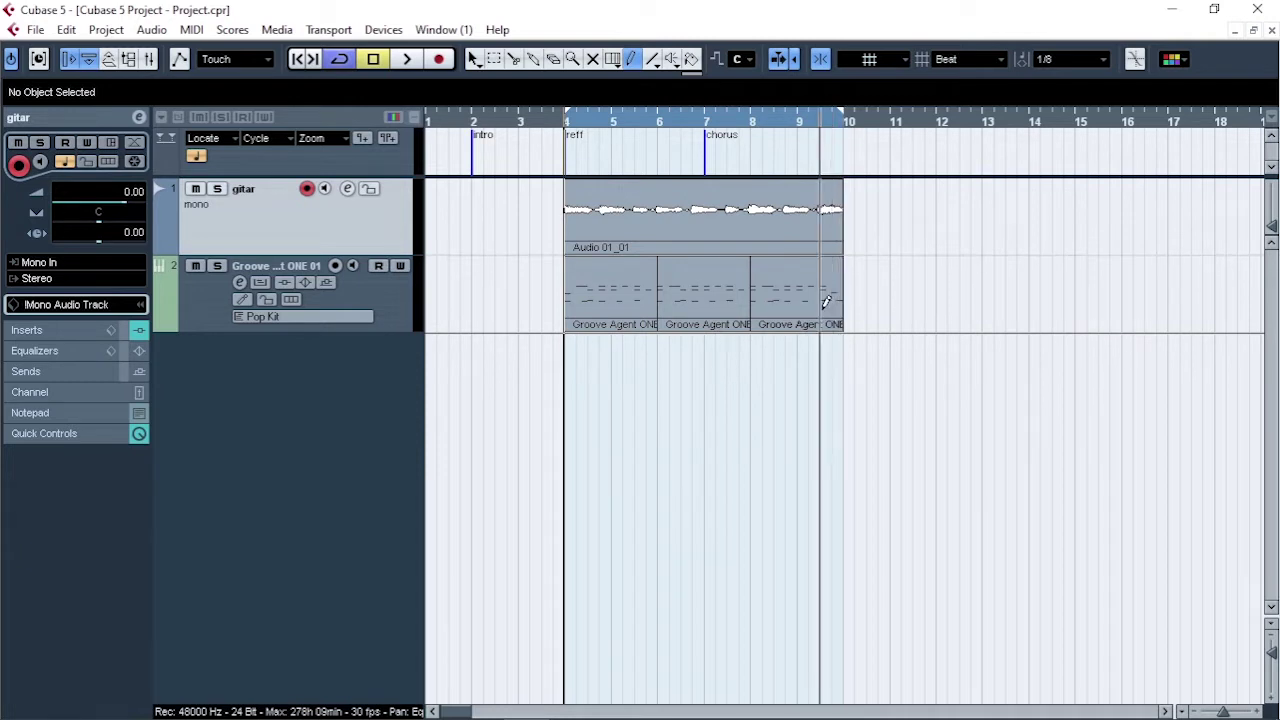
left_click(785, 295)
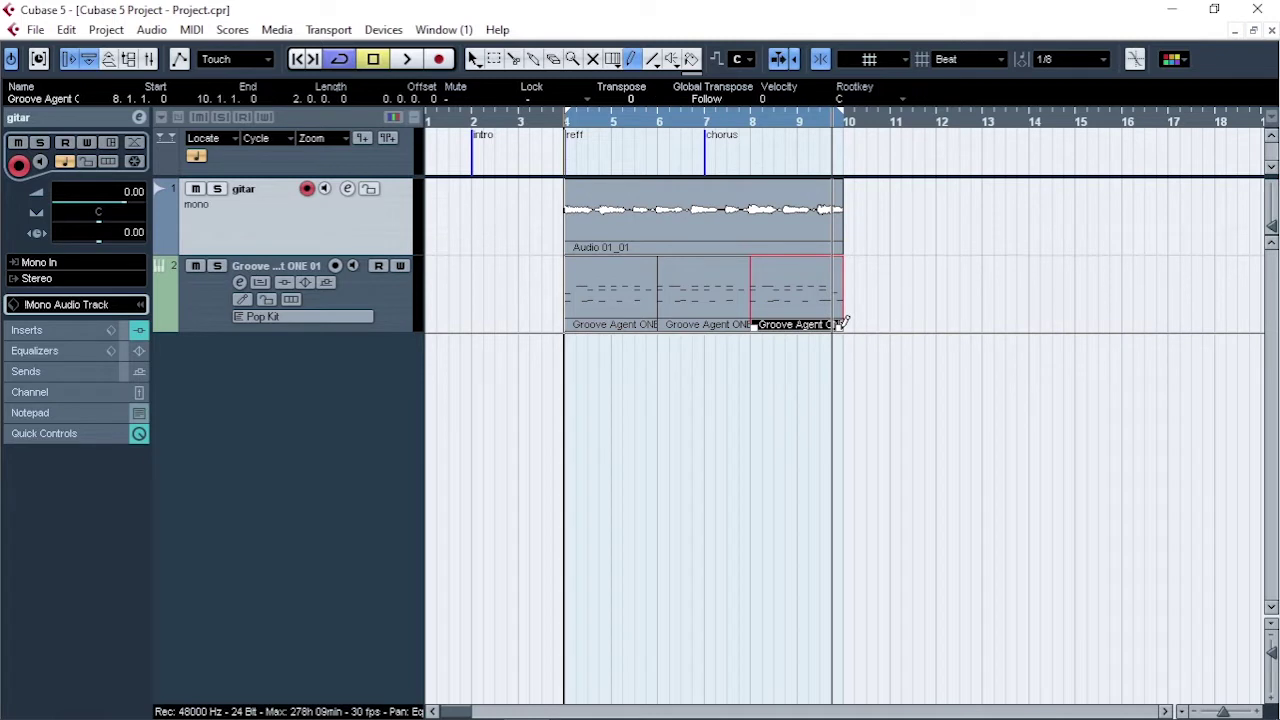
left_click_drag(843, 322, 1048, 322)
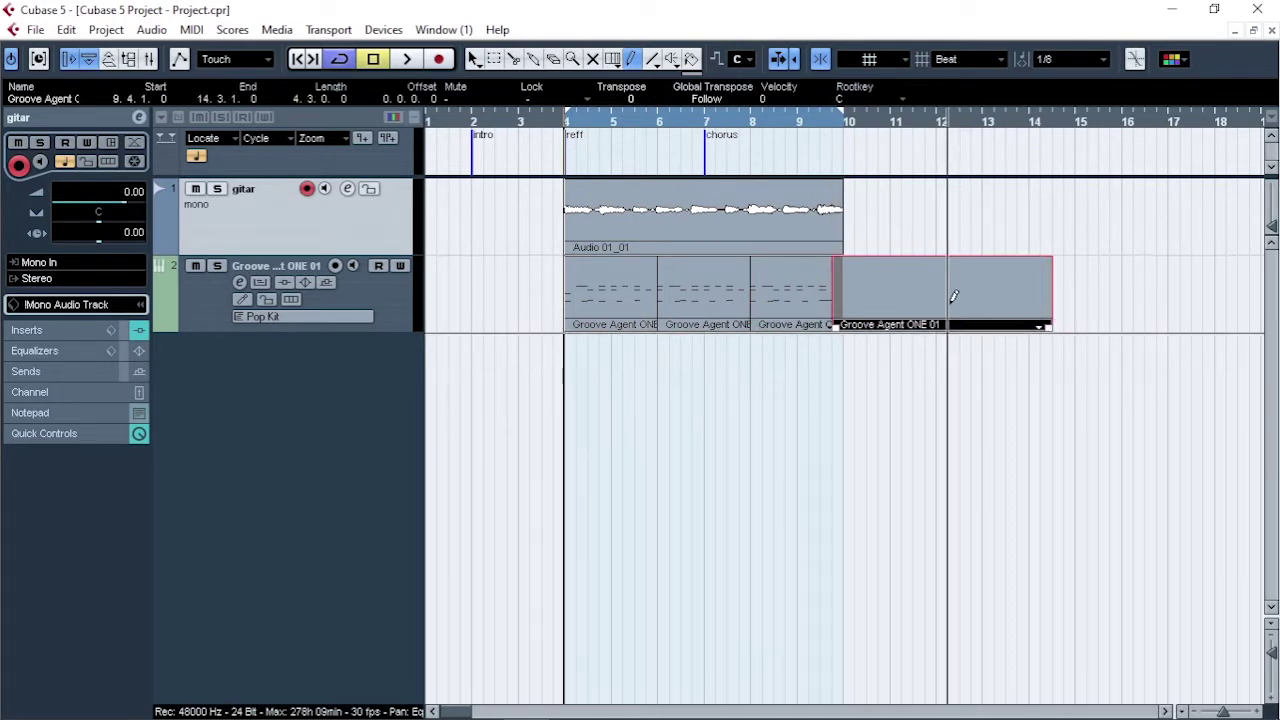
key("Delete")
key("1")
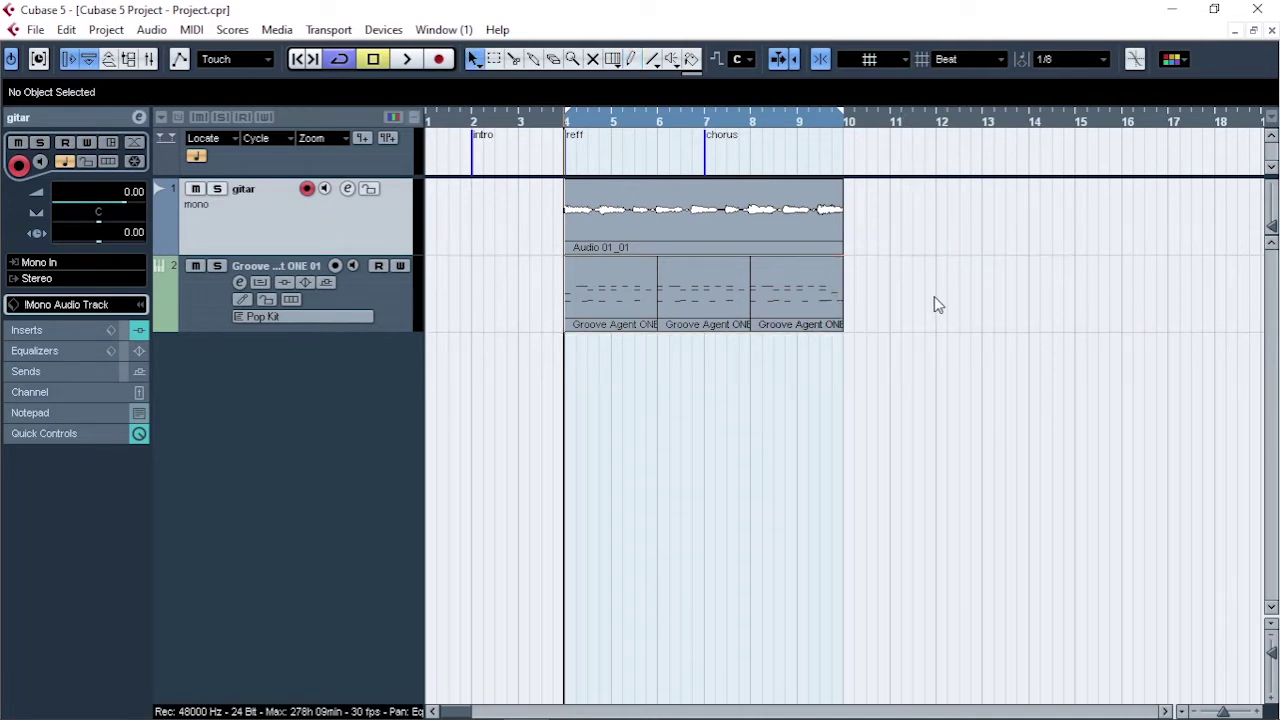
Repeat the last Groove Agent ONE part three times, up to bar 16, and delete the copies
left_click(800, 289)
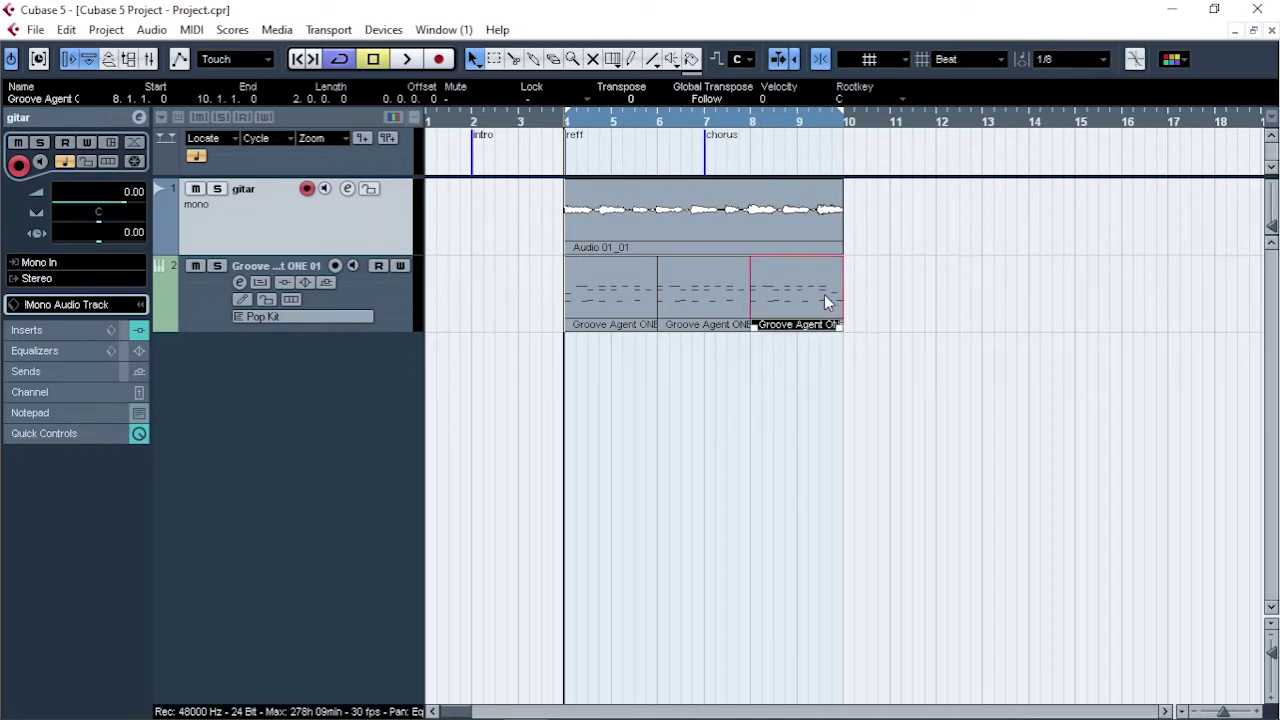
key("alt")
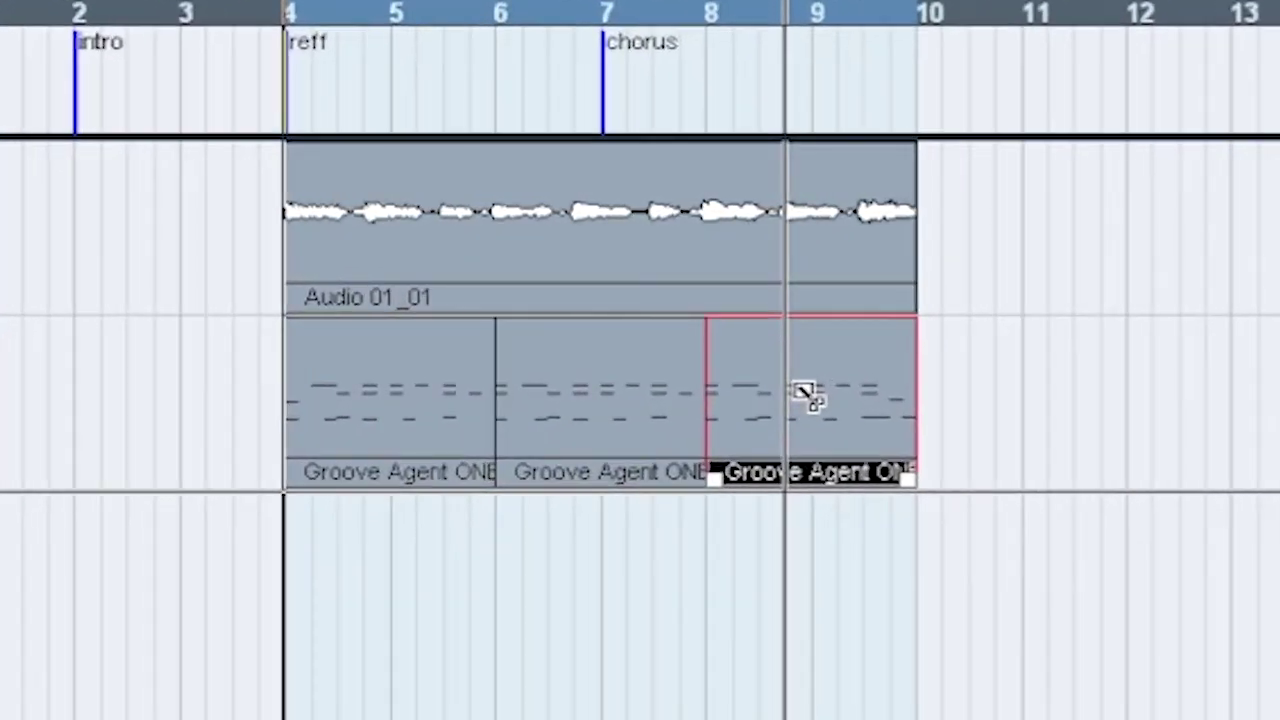
left_click_drag(805, 392, 1268, 440)
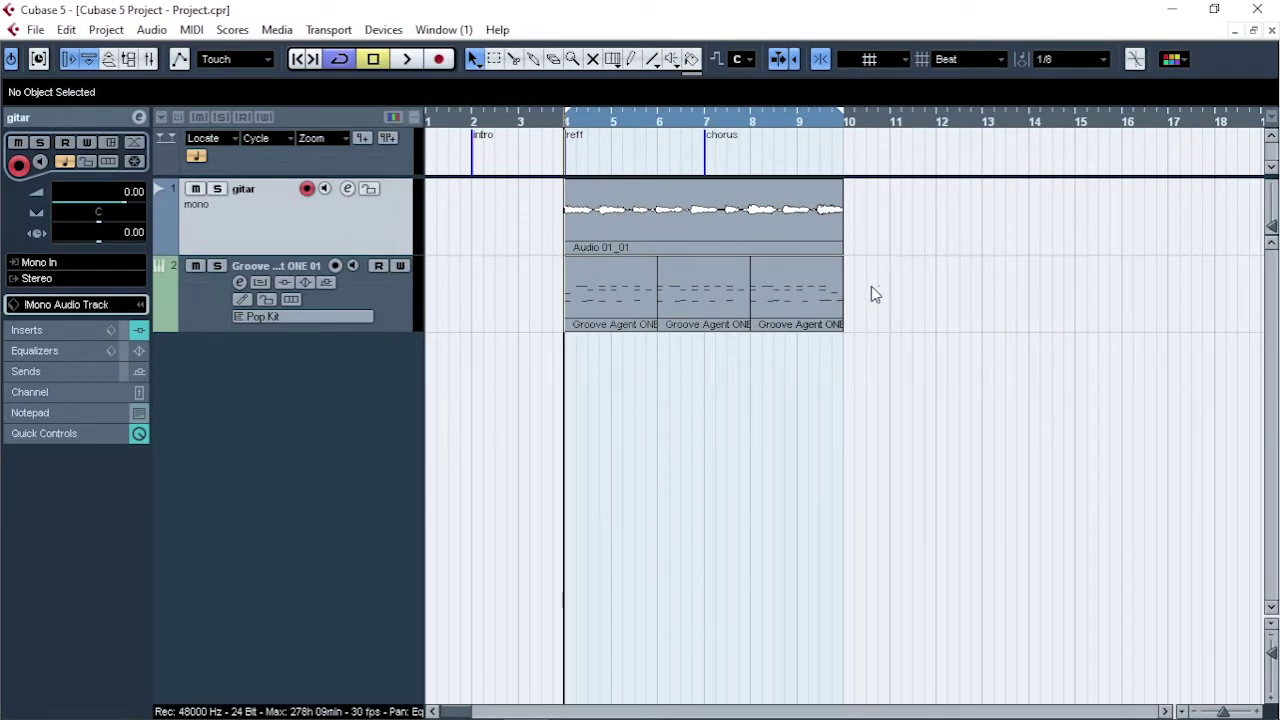
left_click_drag(871, 287, 886, 316)
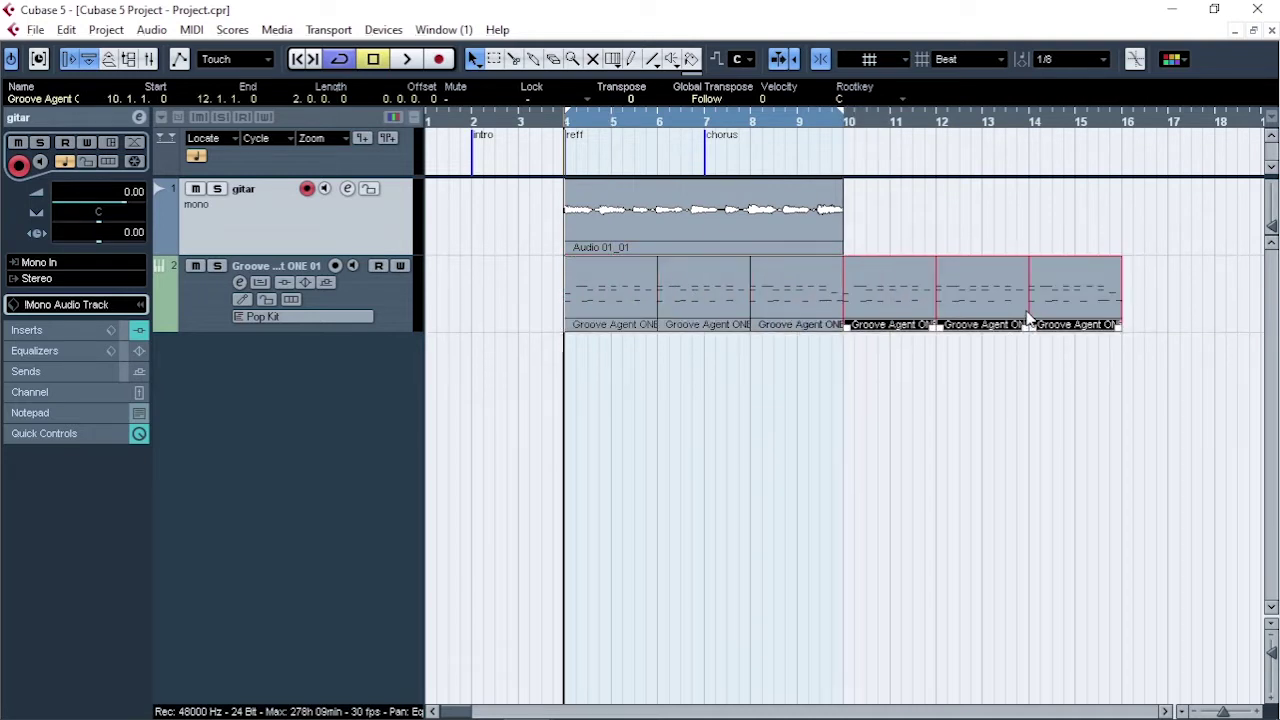
key("Delete")
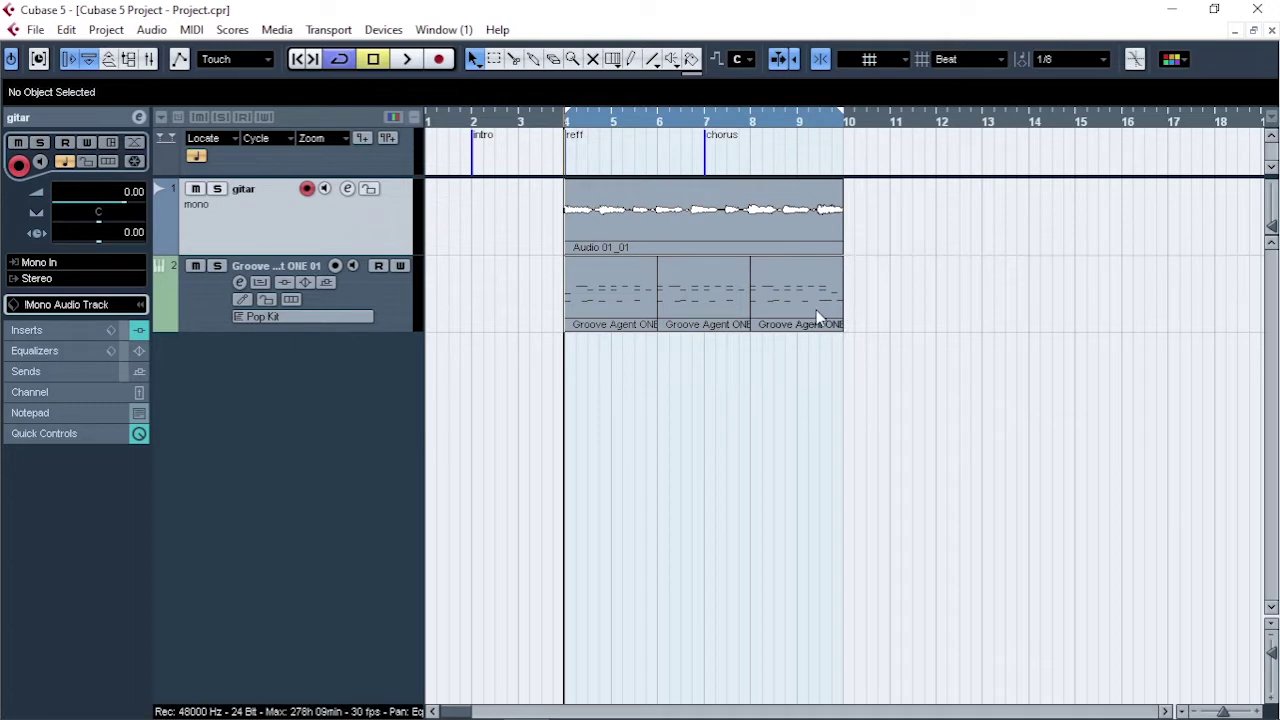
Repeat the last Groove Agent ONE part five times, up to bar 20, and undo the repeat
left_click(818, 318)
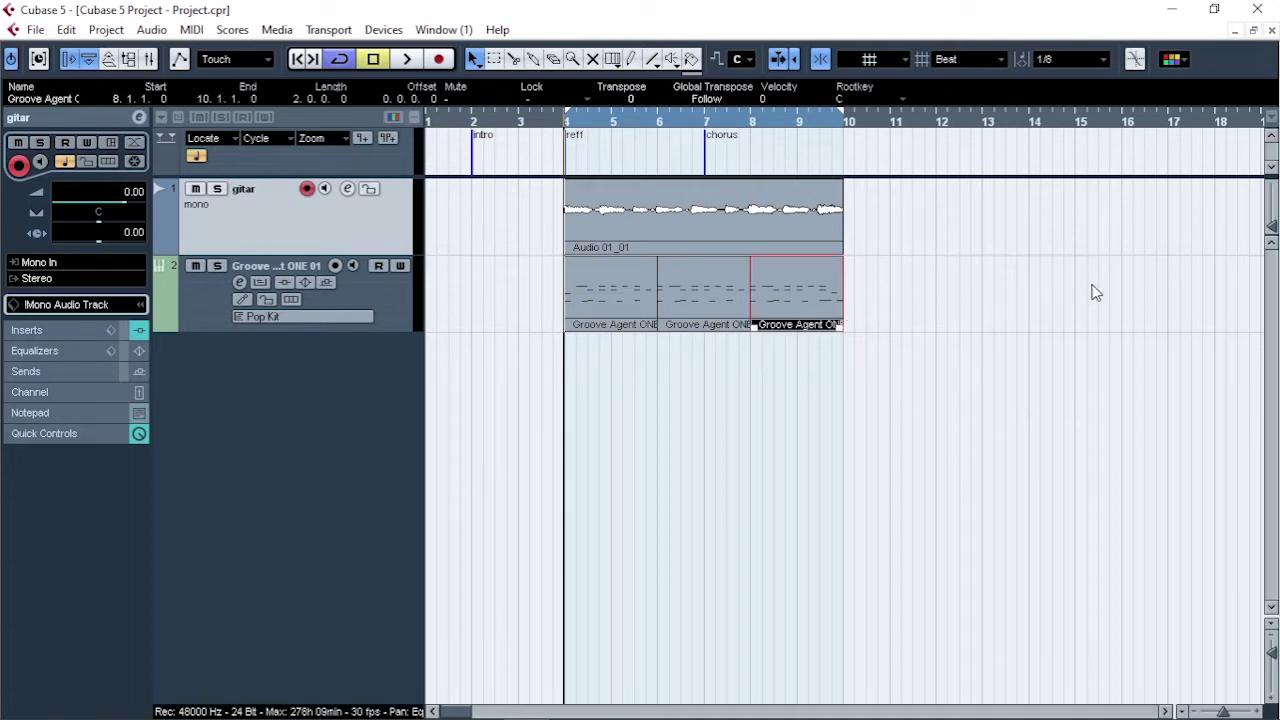
scroll(971, 317, "right", 3)
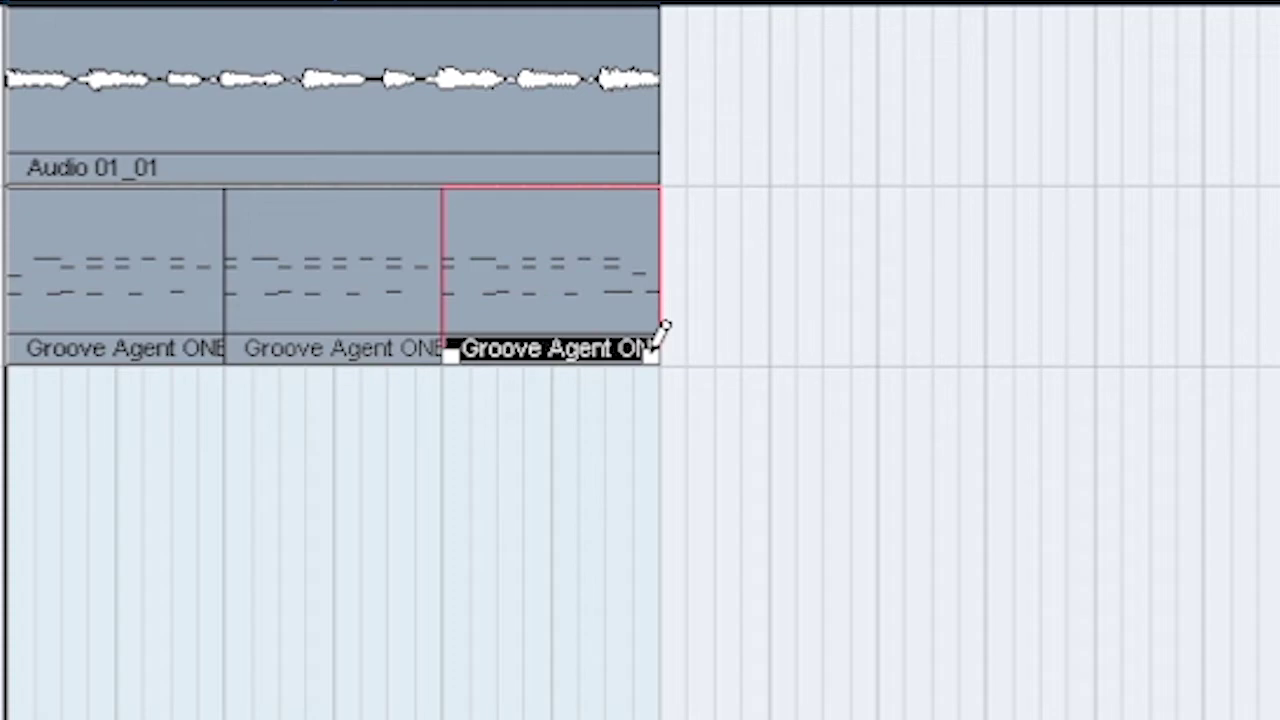
left_click_drag(652, 349, 1207, 326)
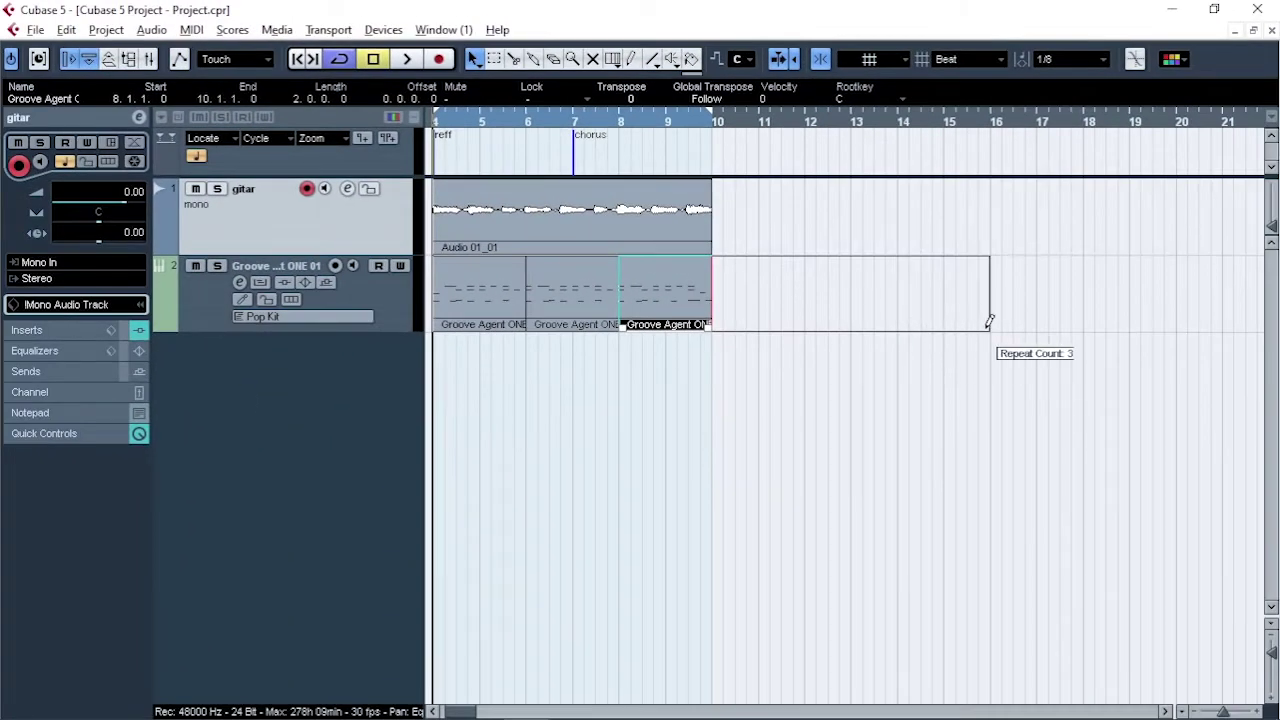
left_click_drag(1063, 319, 1106, 336)
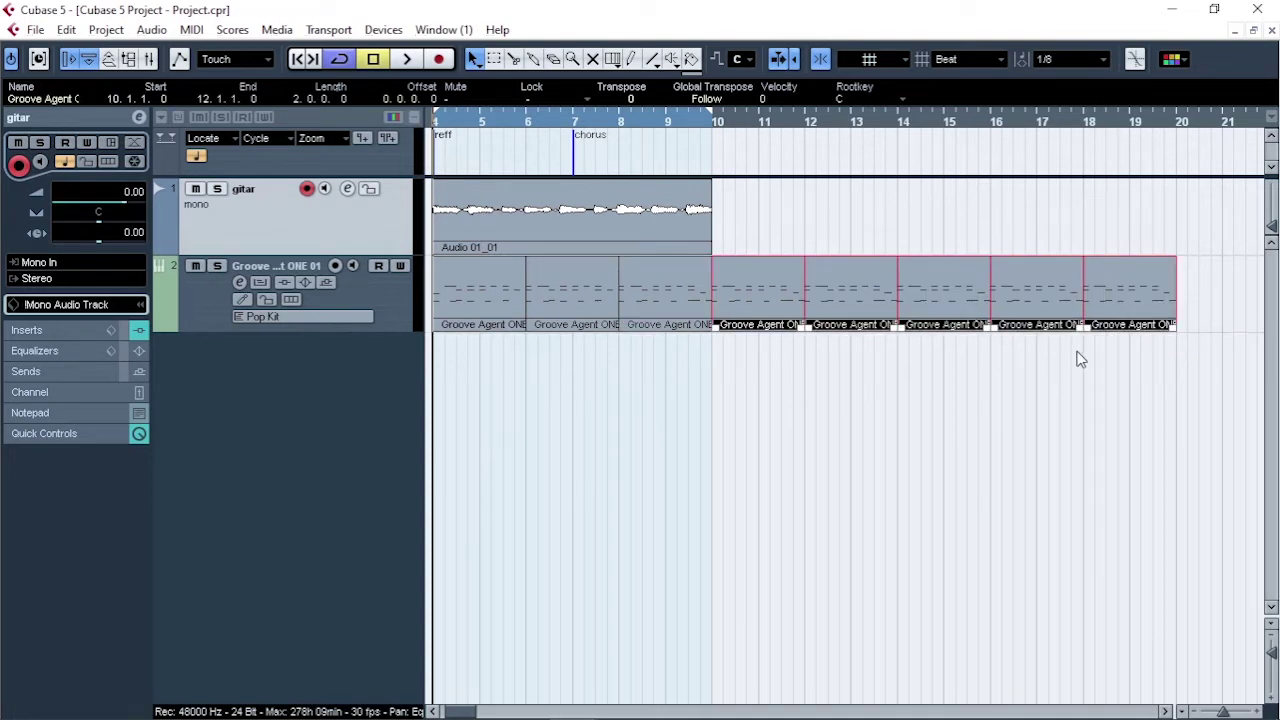
left_click(1000, 385)
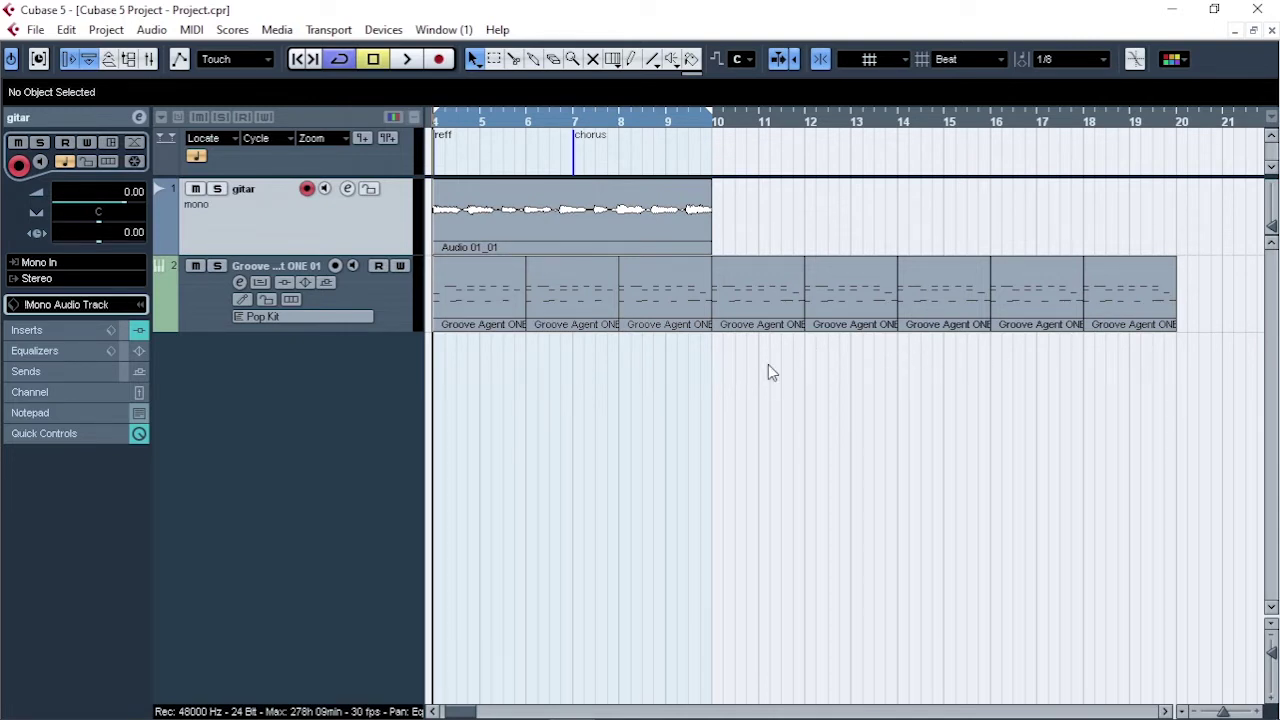
key("ctrl+z")
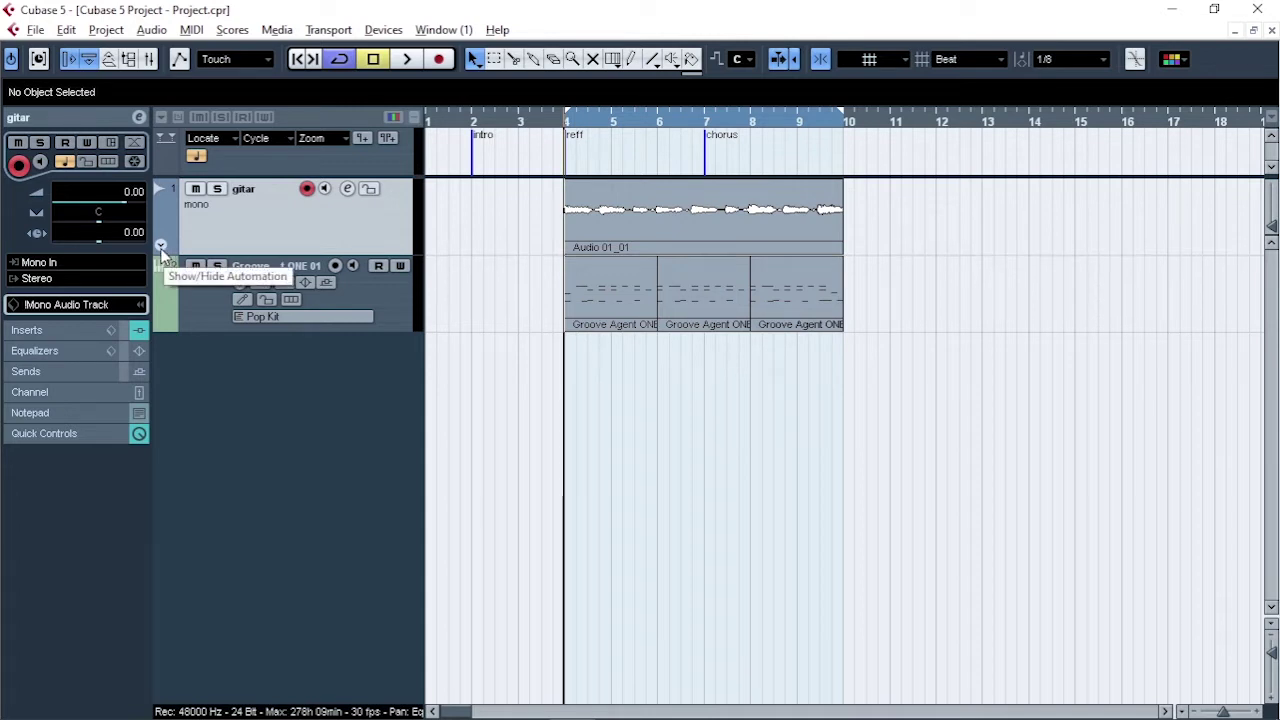
Show the gitar track's volume automation lane at a reduced height and enable automation reading on it
left_click(160, 246)
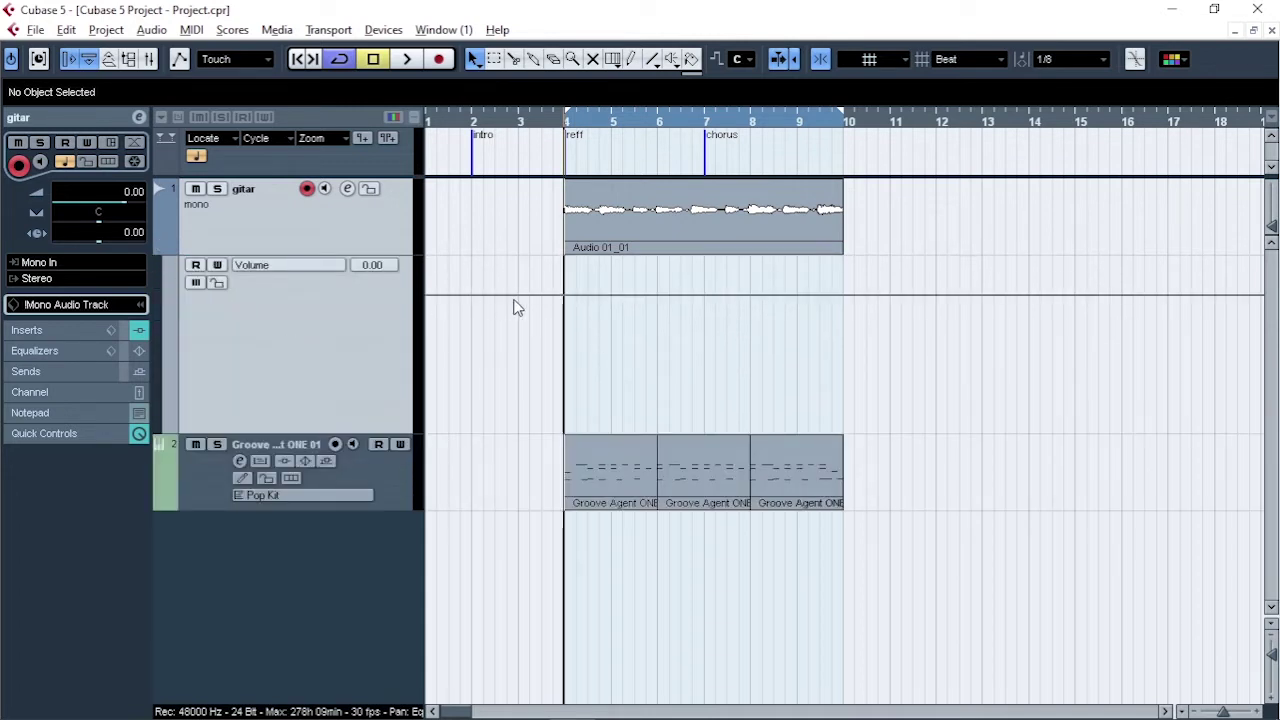
left_click_drag(326, 430, 293, 362)
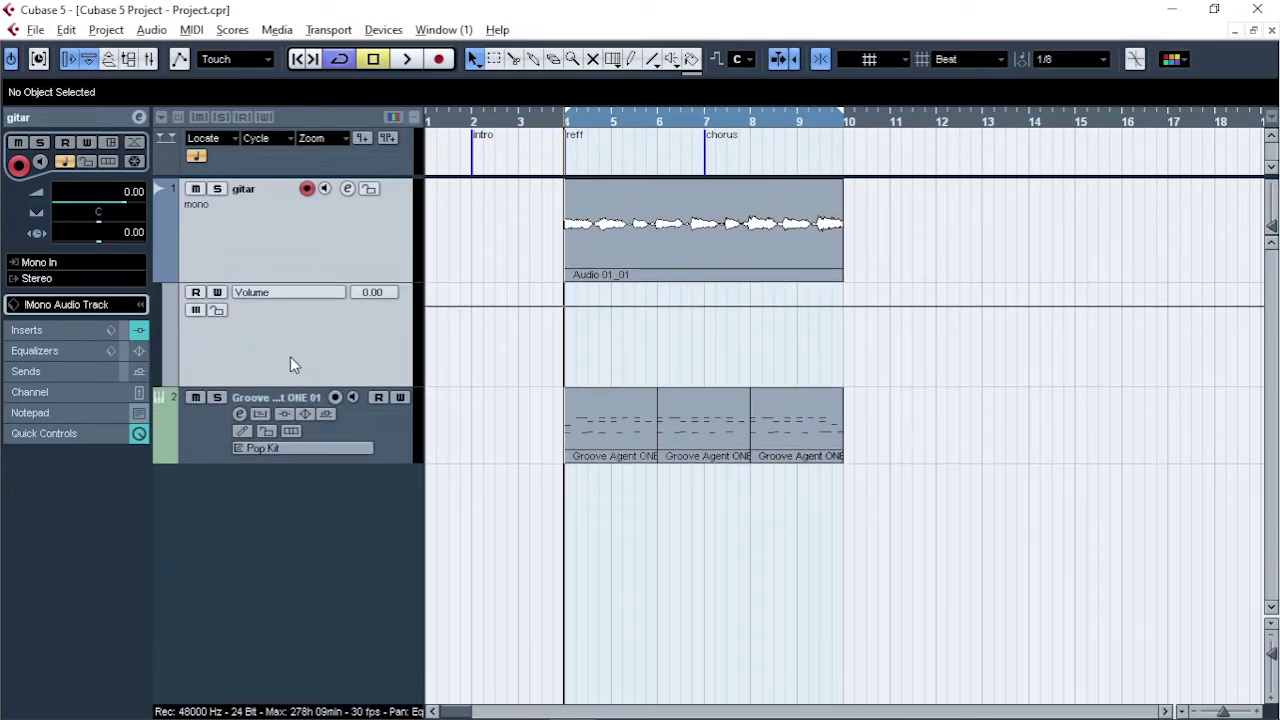
left_click(196, 293)
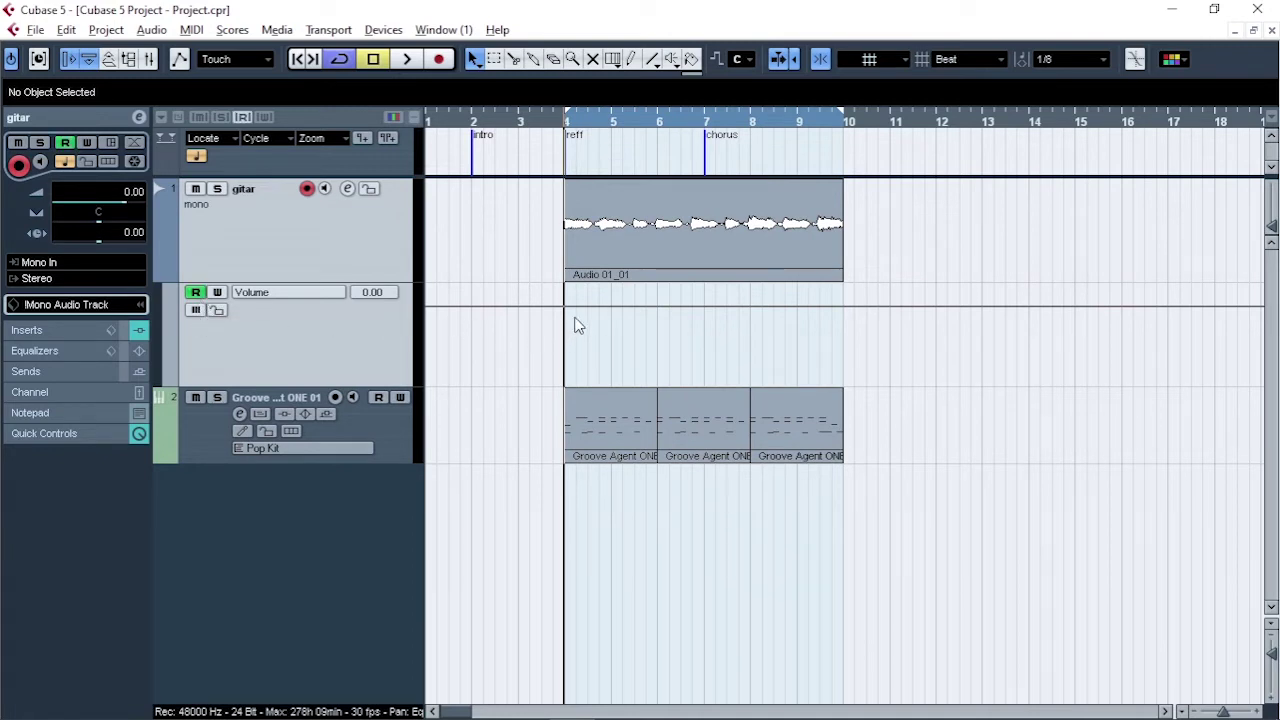
Draw volume automation points on the gitar track at bars 4, 5 and 6, and lower the bar 5 point to about -26.29
left_click(631, 60)
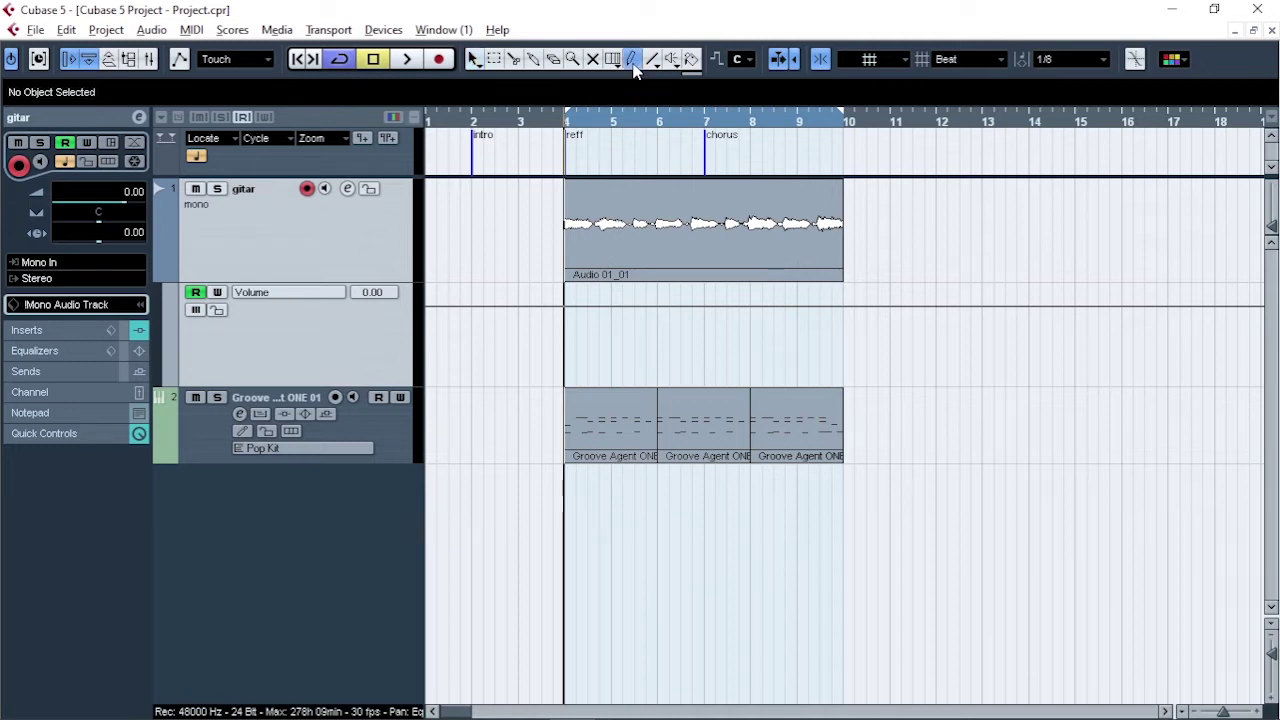
left_click(567, 305)
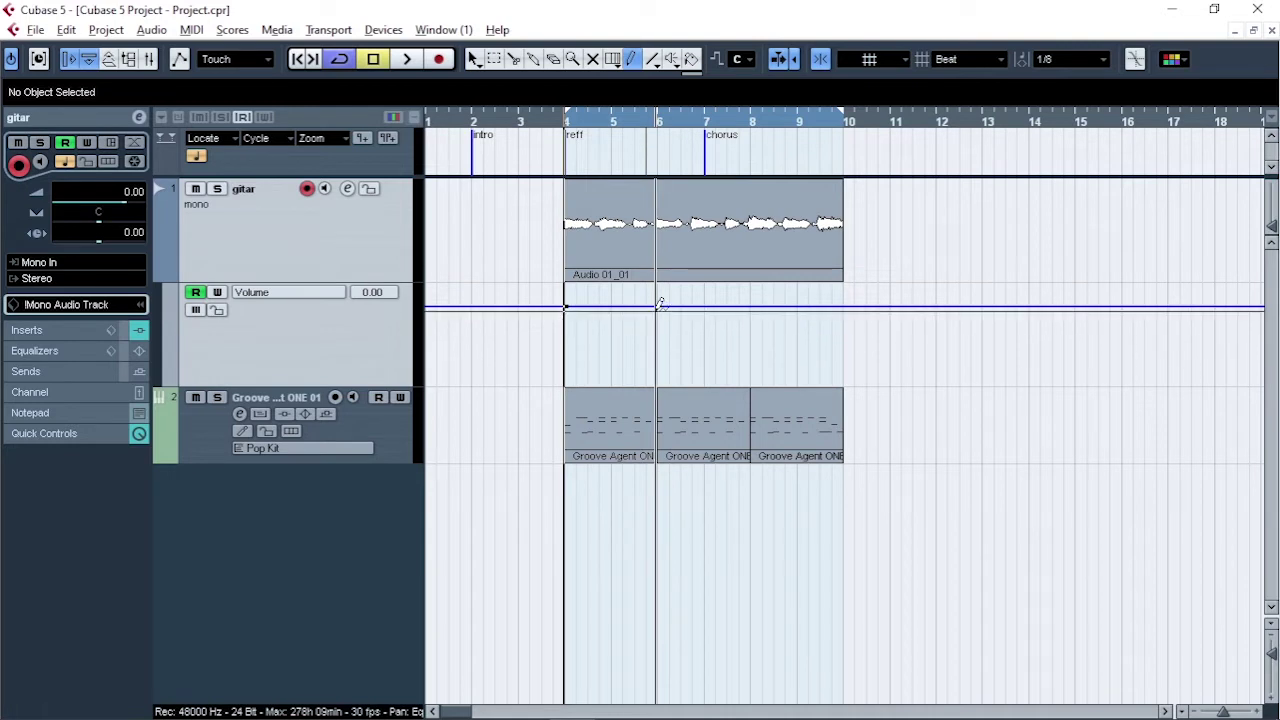
left_click(660, 303)
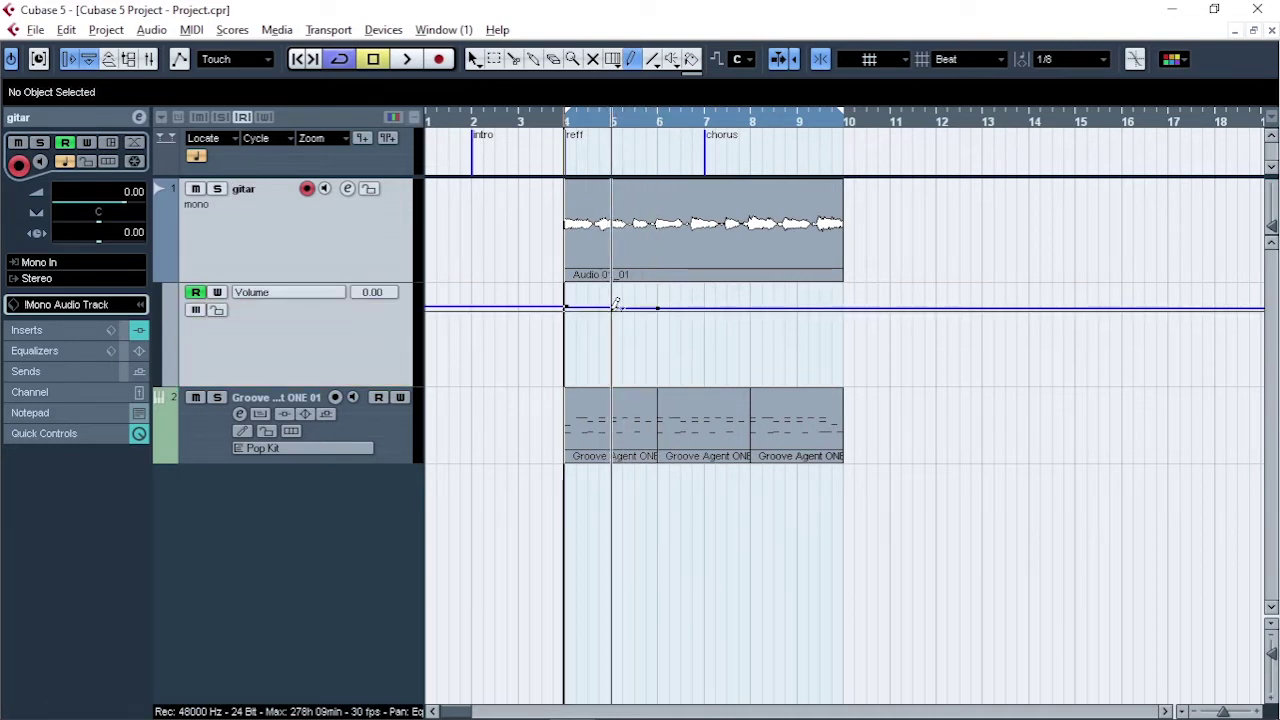
left_click(611, 307)
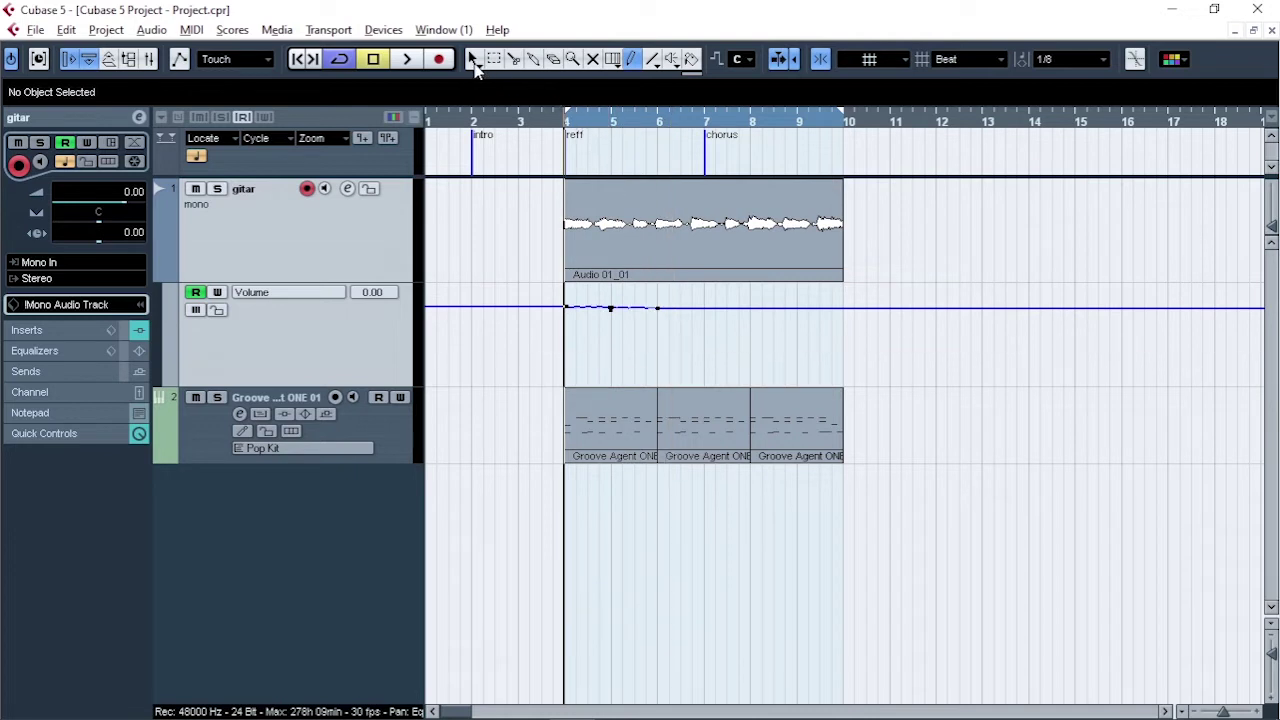
left_click(474, 59)
left_click(611, 308)
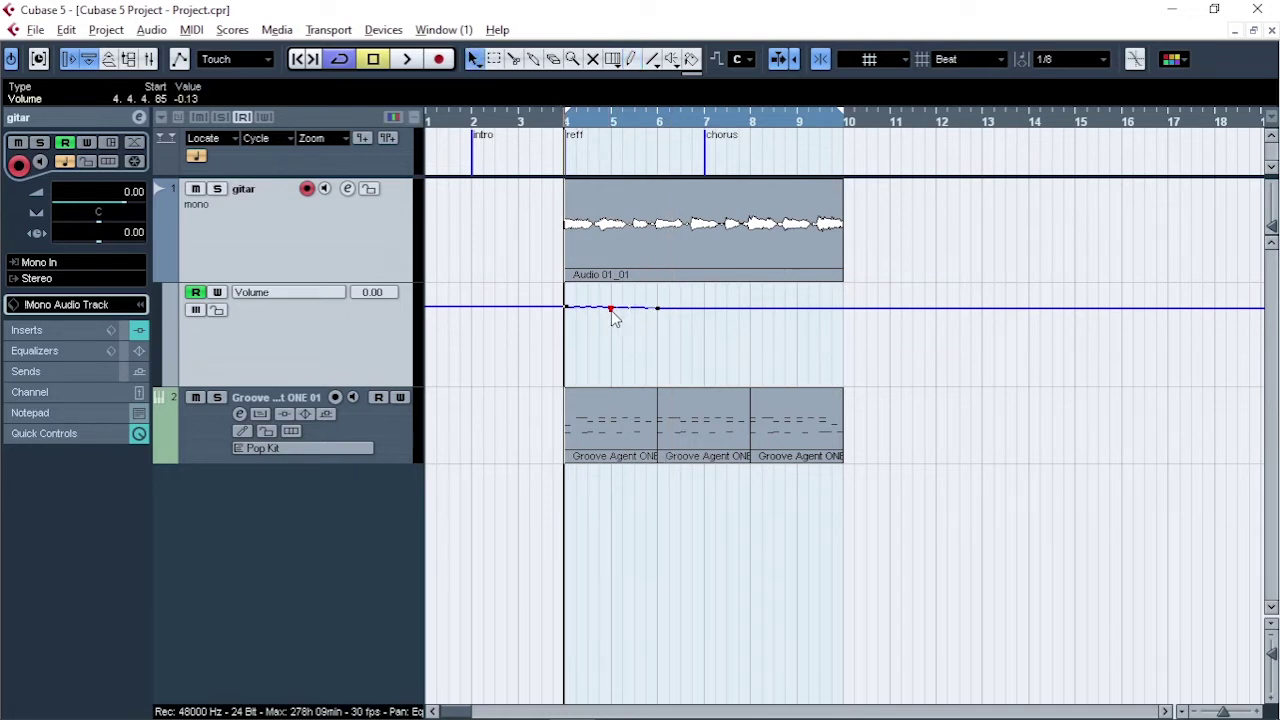
left_click_drag(613, 313, 610, 369)
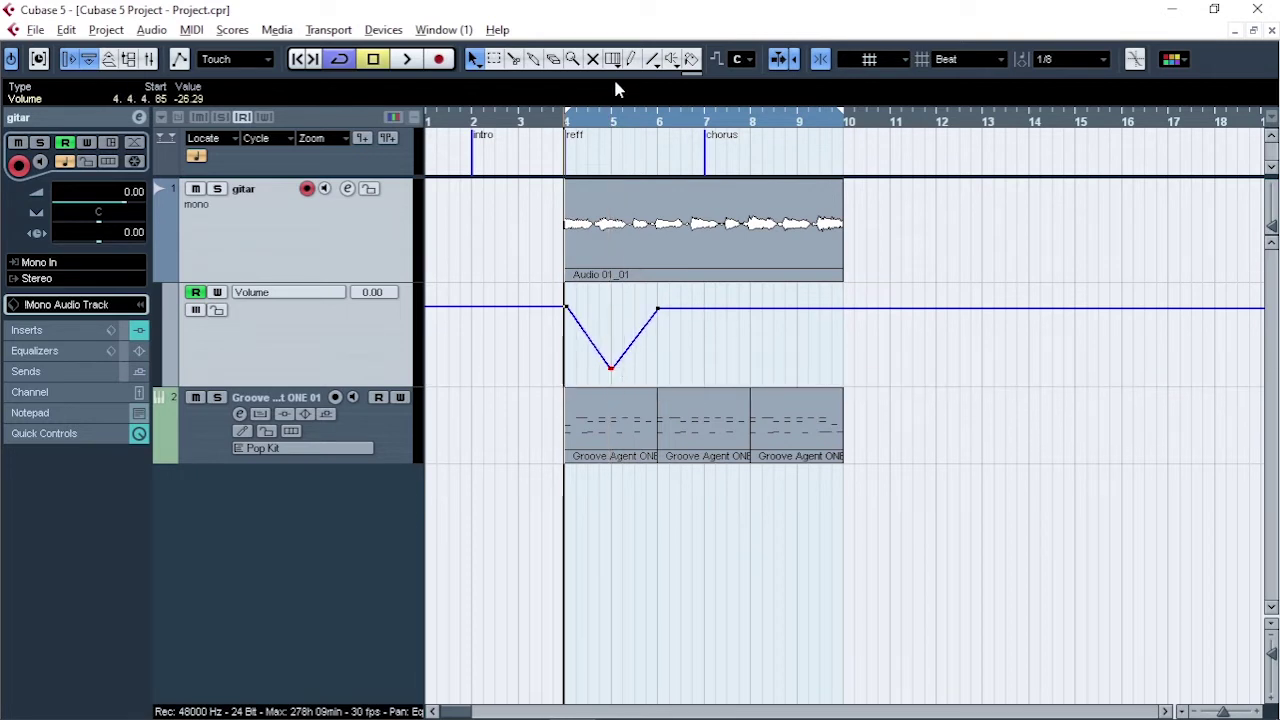
Add volume automation points on the gitar track at bars 7 and 8, and lower the bar 7 point to about -17.24
left_click(632, 59)
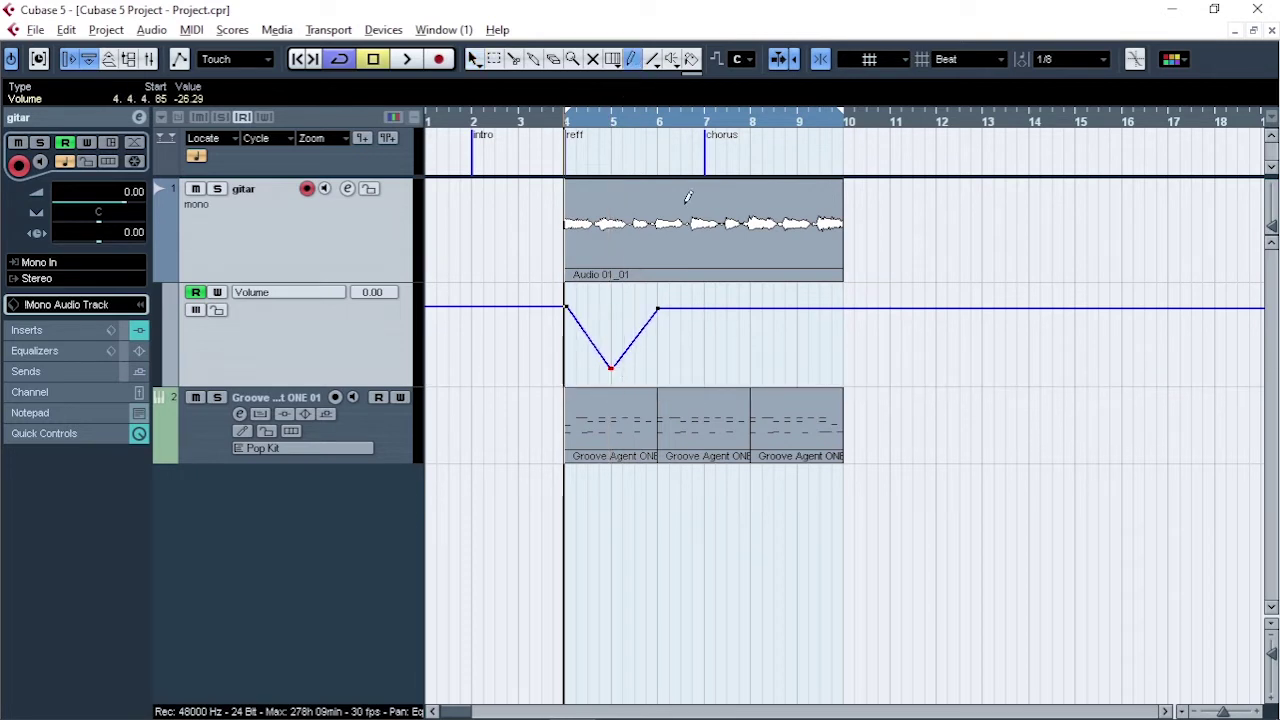
left_click(749, 309)
left_click(703, 310)
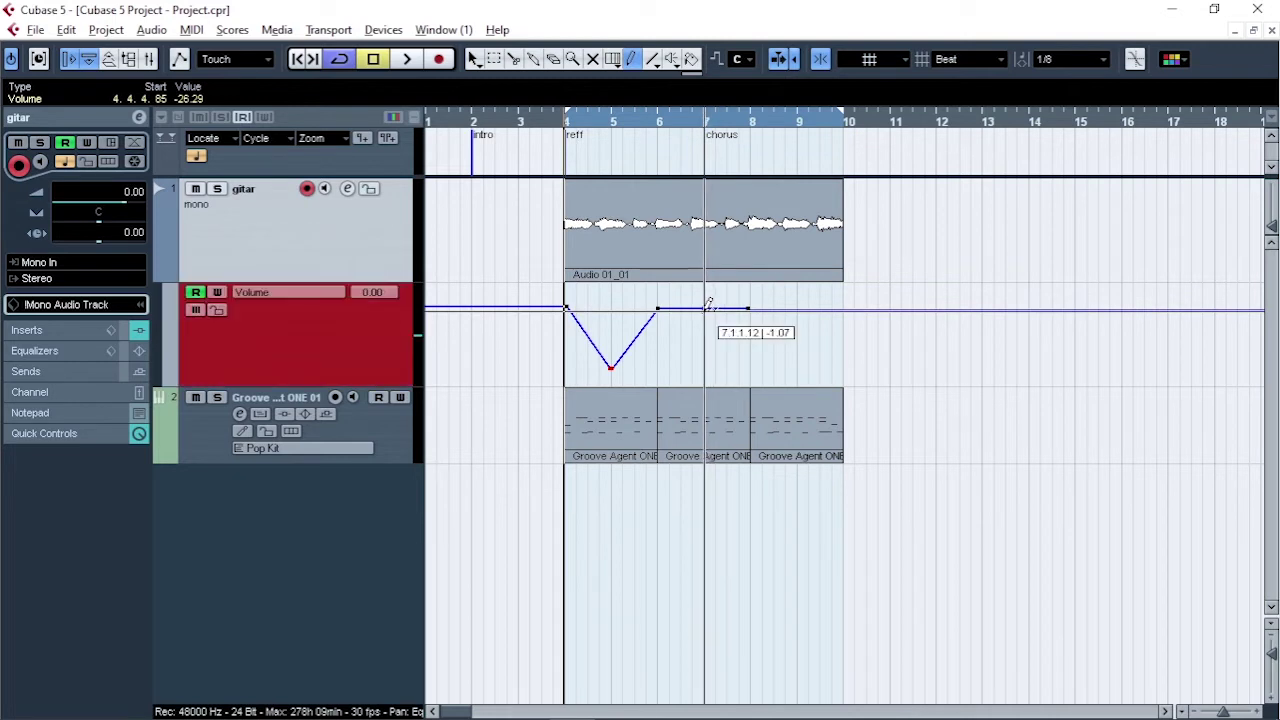
left_click(475, 60)
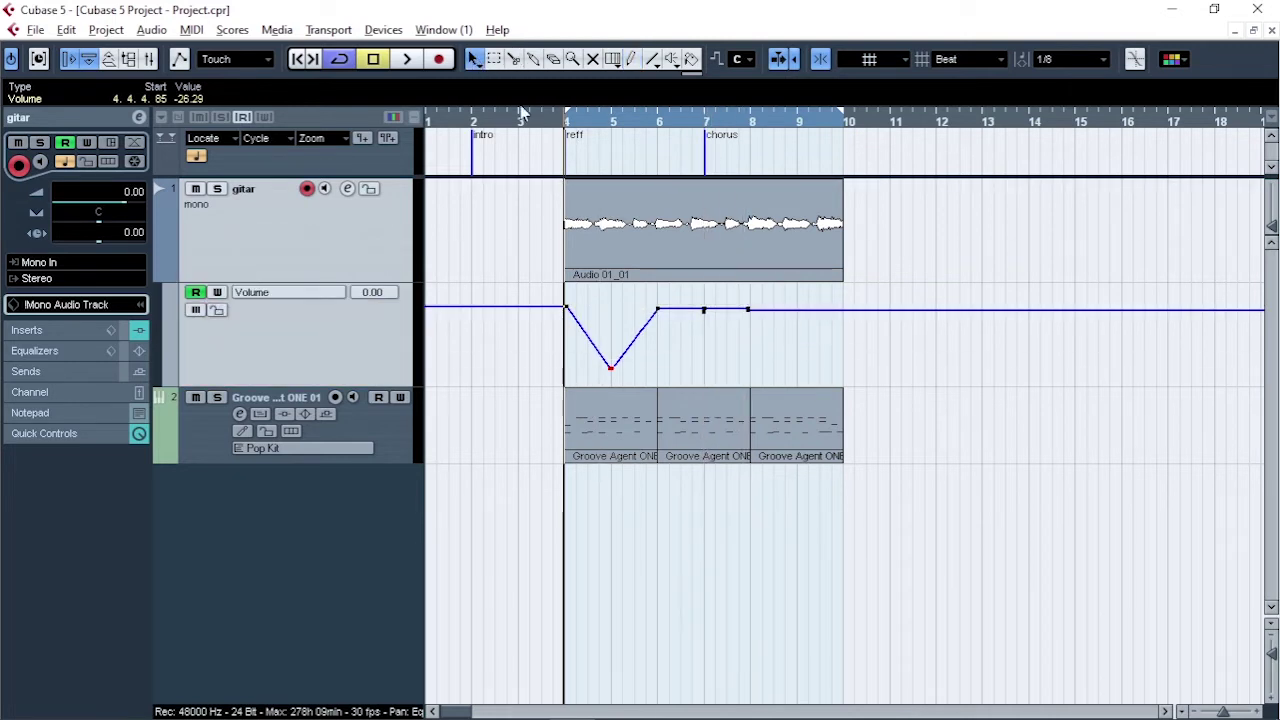
left_click_drag(704, 311, 711, 366)
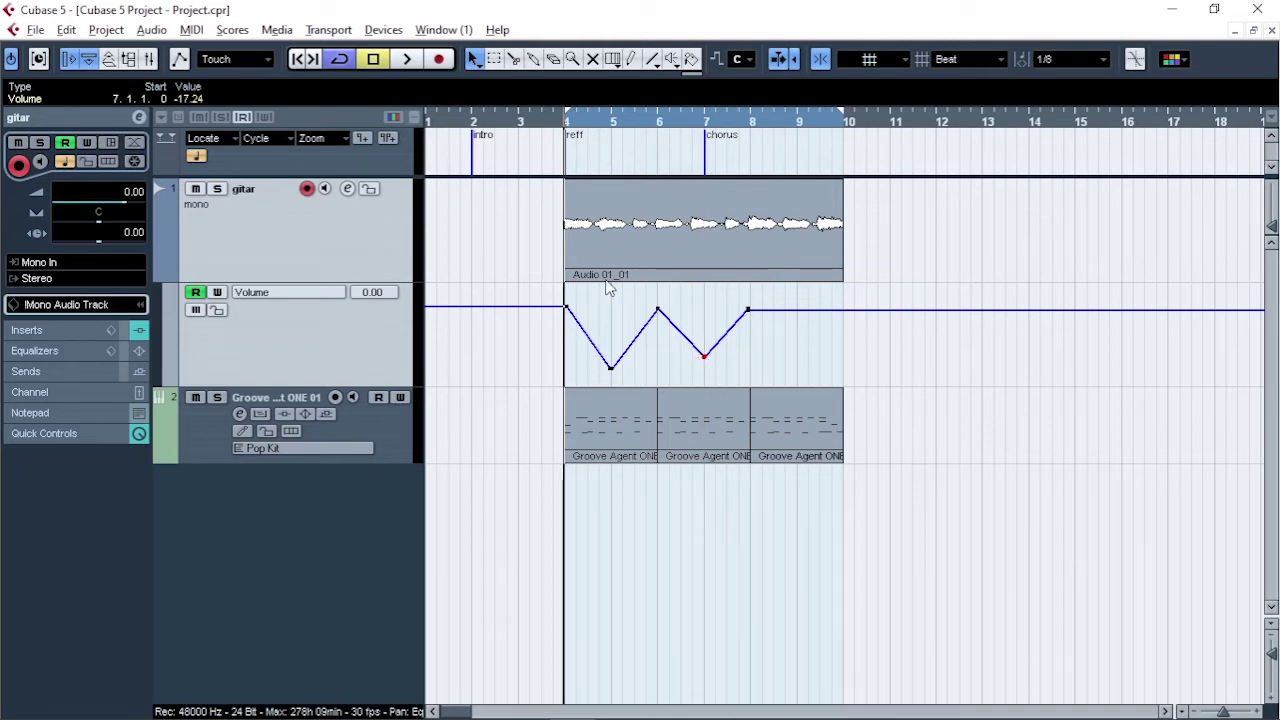
Open the mixer, keeping the gitar track selected, and move the mixer window clear of the track list and the dips in the volume curve
left_click(383, 30)
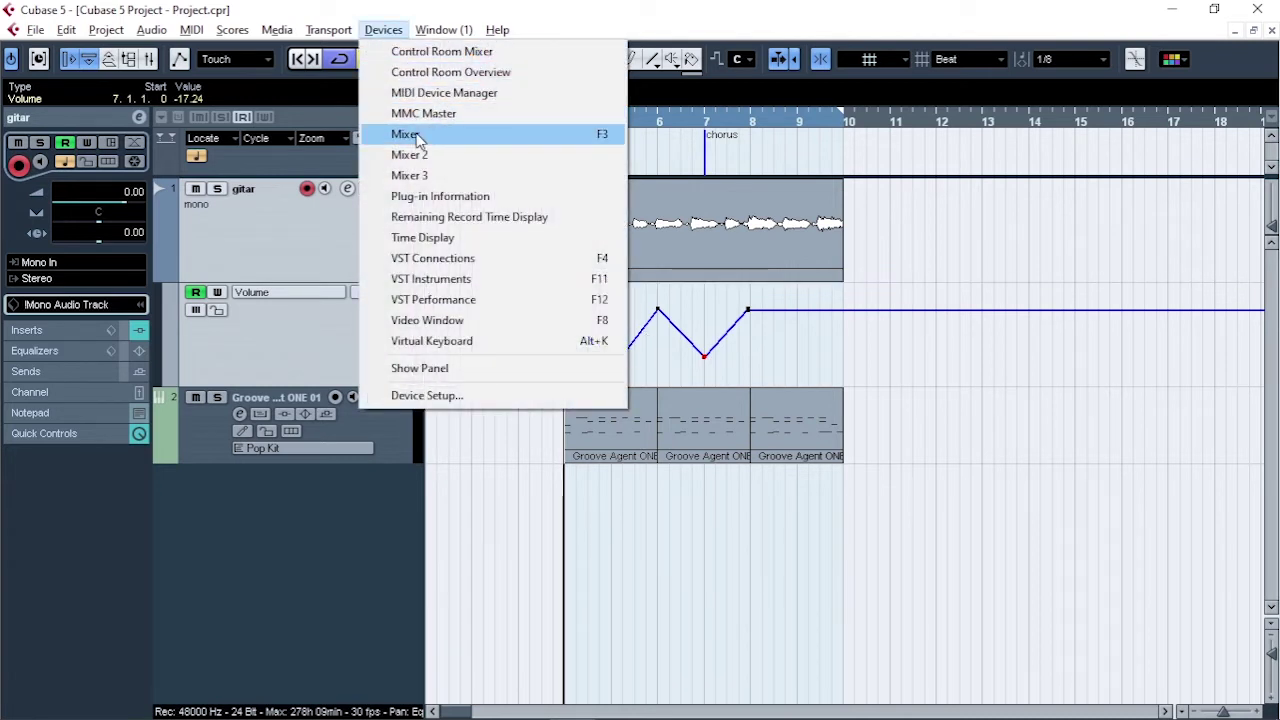
left_click(642, 296)
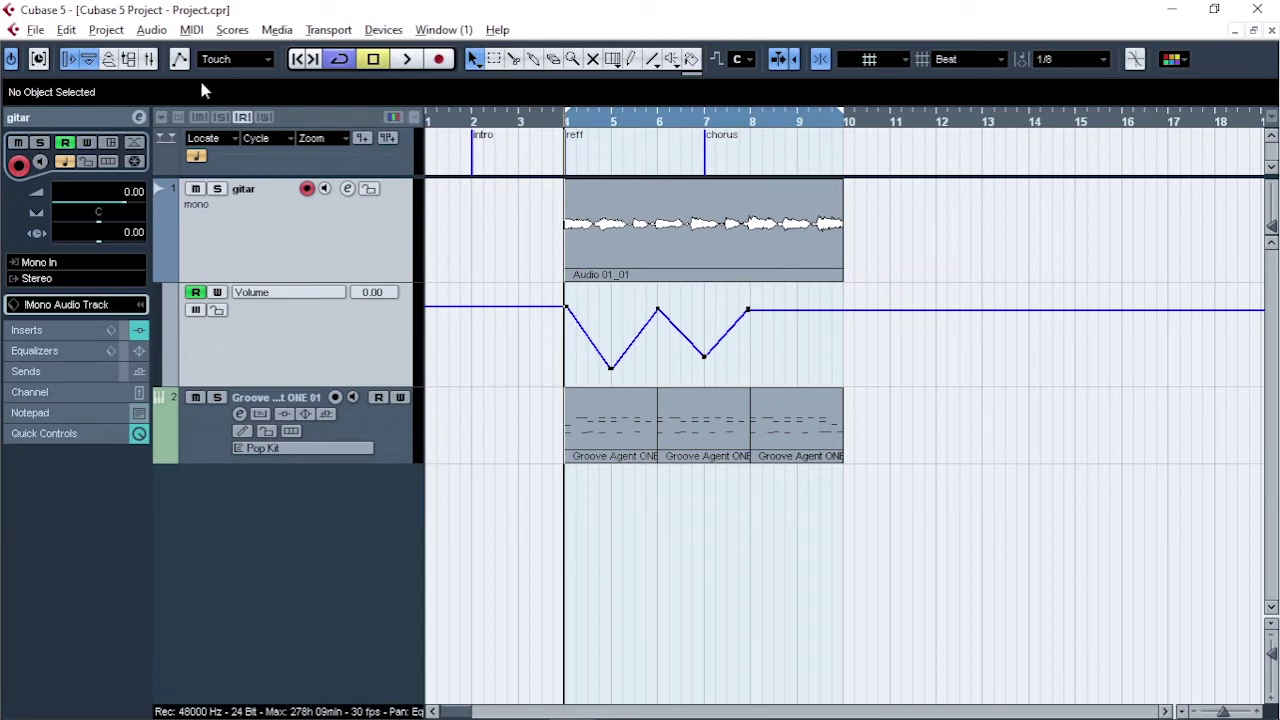
left_click(149, 61)
left_click_drag(707, 289, 1118, 166)
left_click(233, 206)
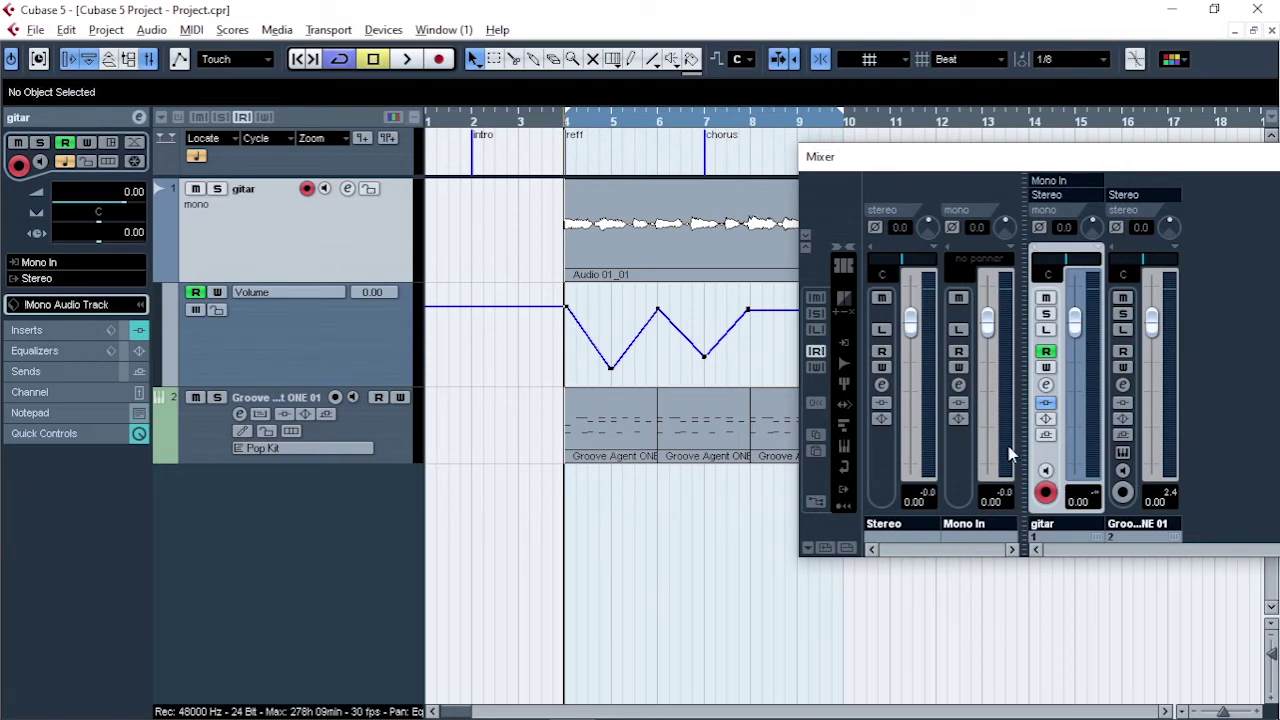
Hide the input, output, group, instrument and all other non-audio channels in the mixer so only the gitar channel is shown
left_click(843, 344)
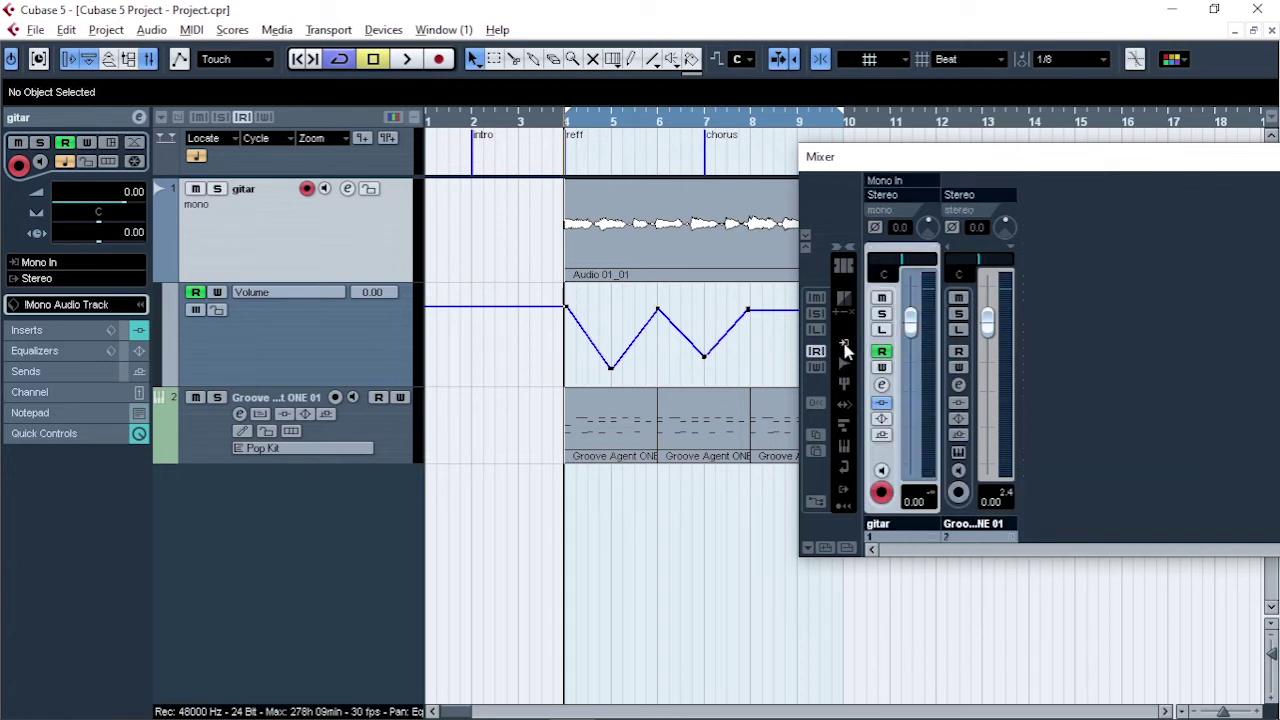
left_click(843, 490)
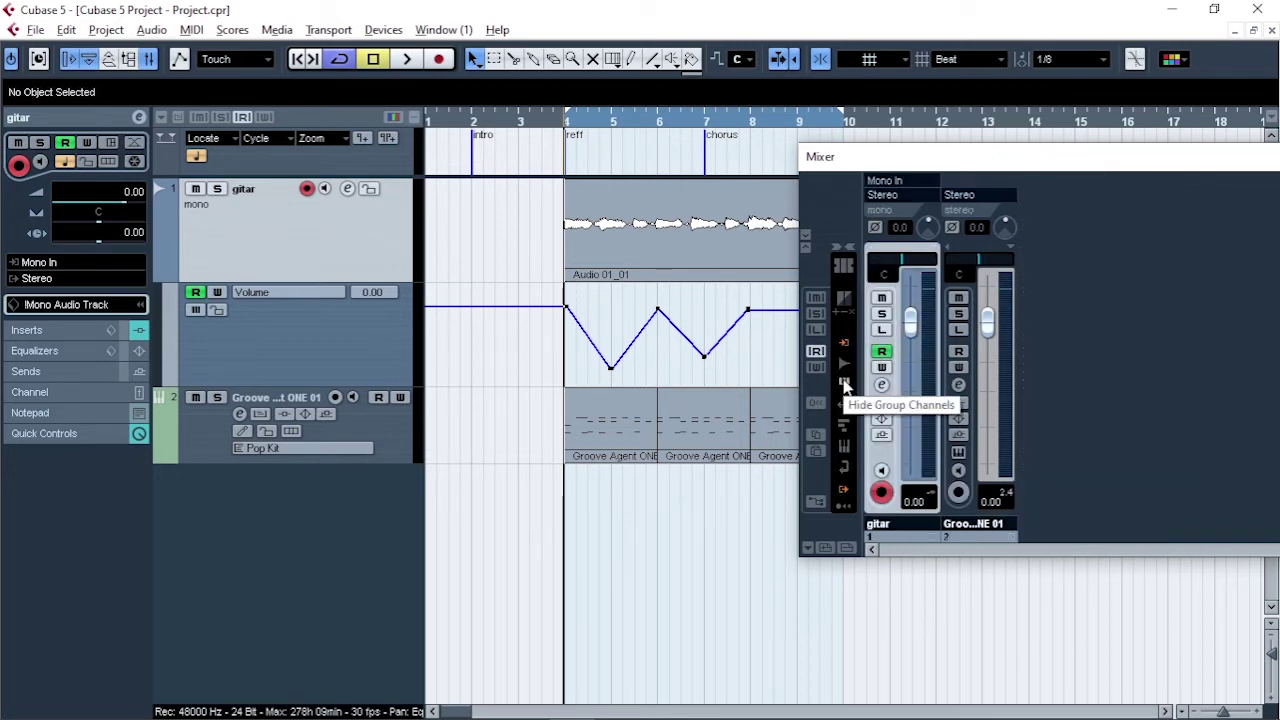
left_click(844, 386)
left_click(844, 447)
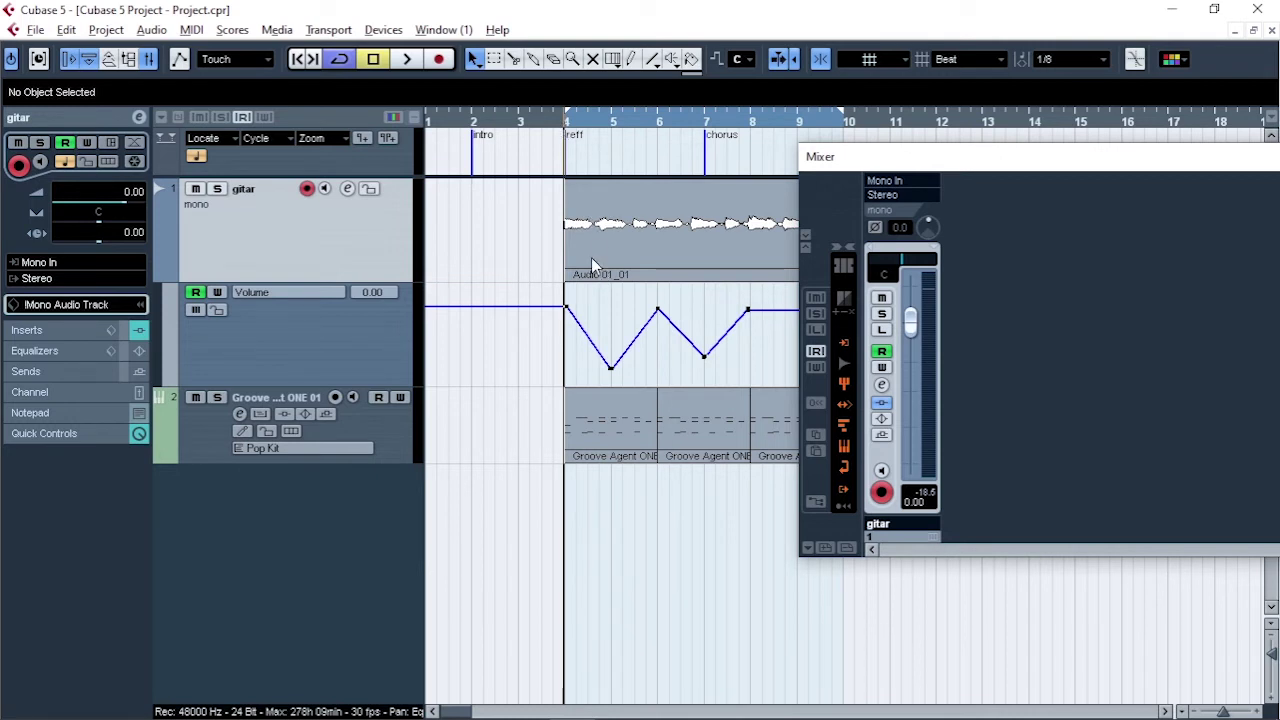
Play the project from bar 4 to check how the gitar channel's fader follows the volume automation
key("space")
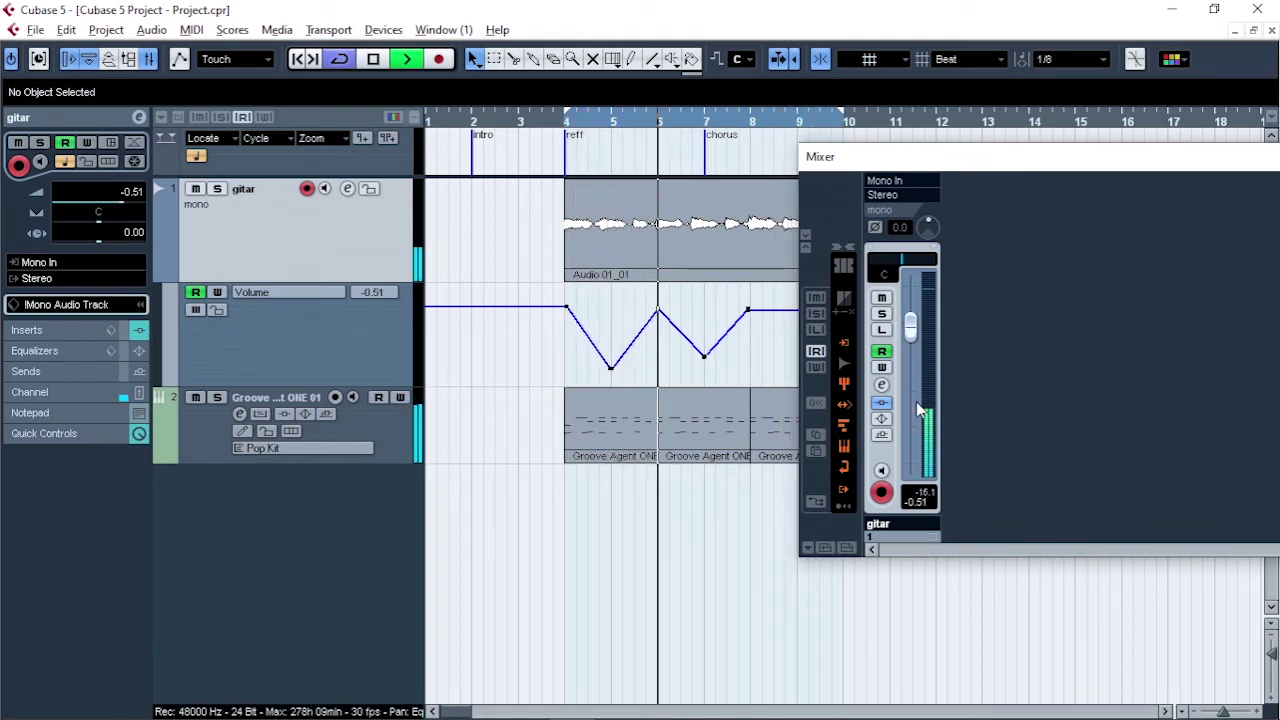
Stop playback, then delete all volume automation points on the gitar track and set its volume to 0.00
key("space")
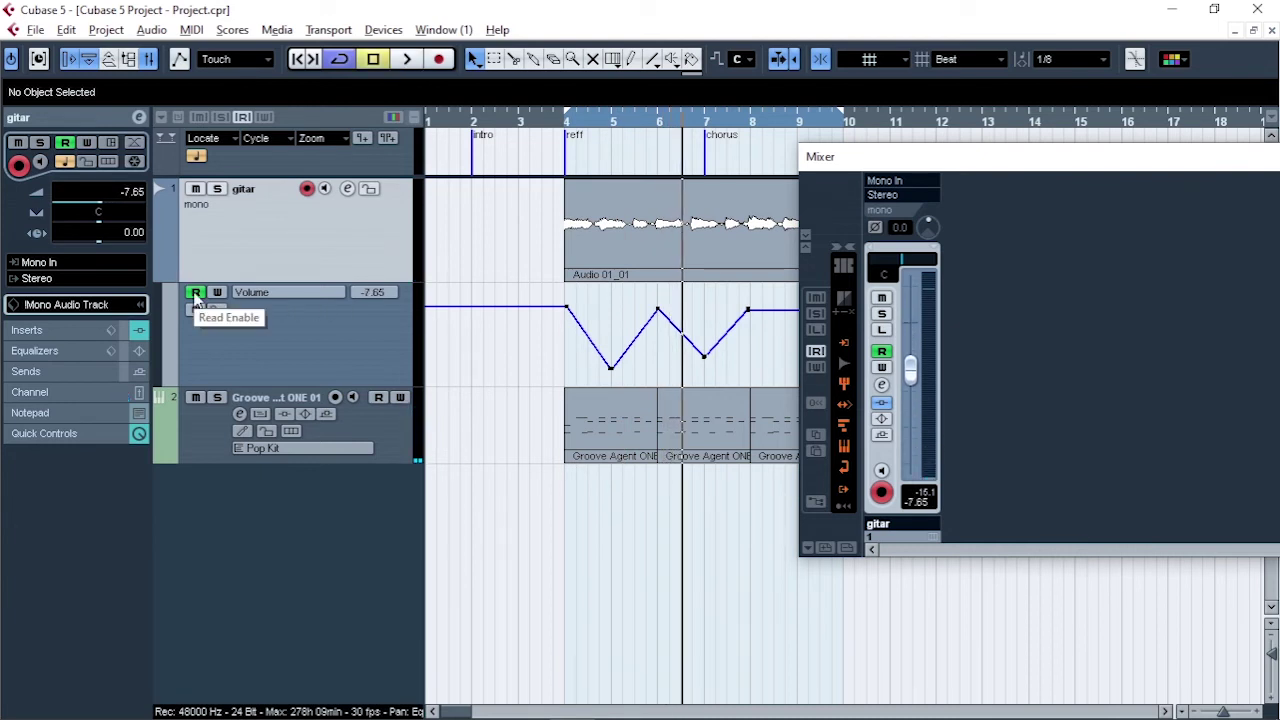
left_click_drag(946, 160, 1003, 183)
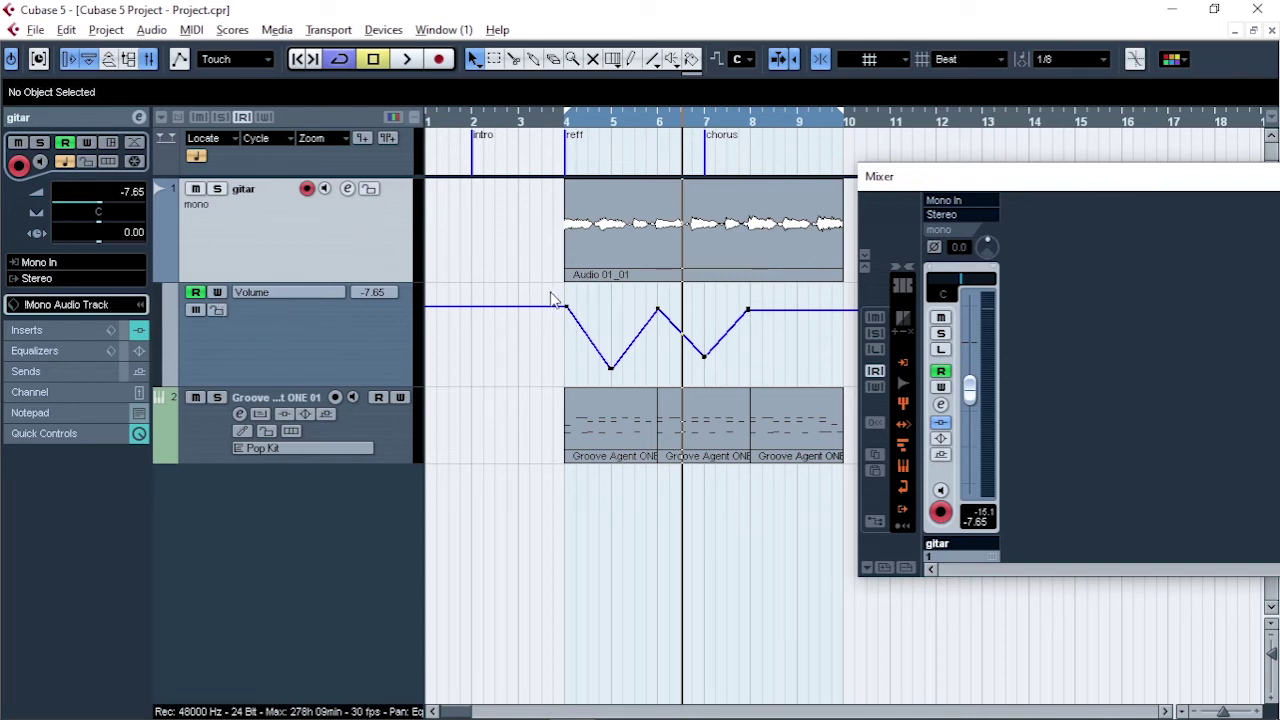
left_click_drag(553, 300, 778, 364)
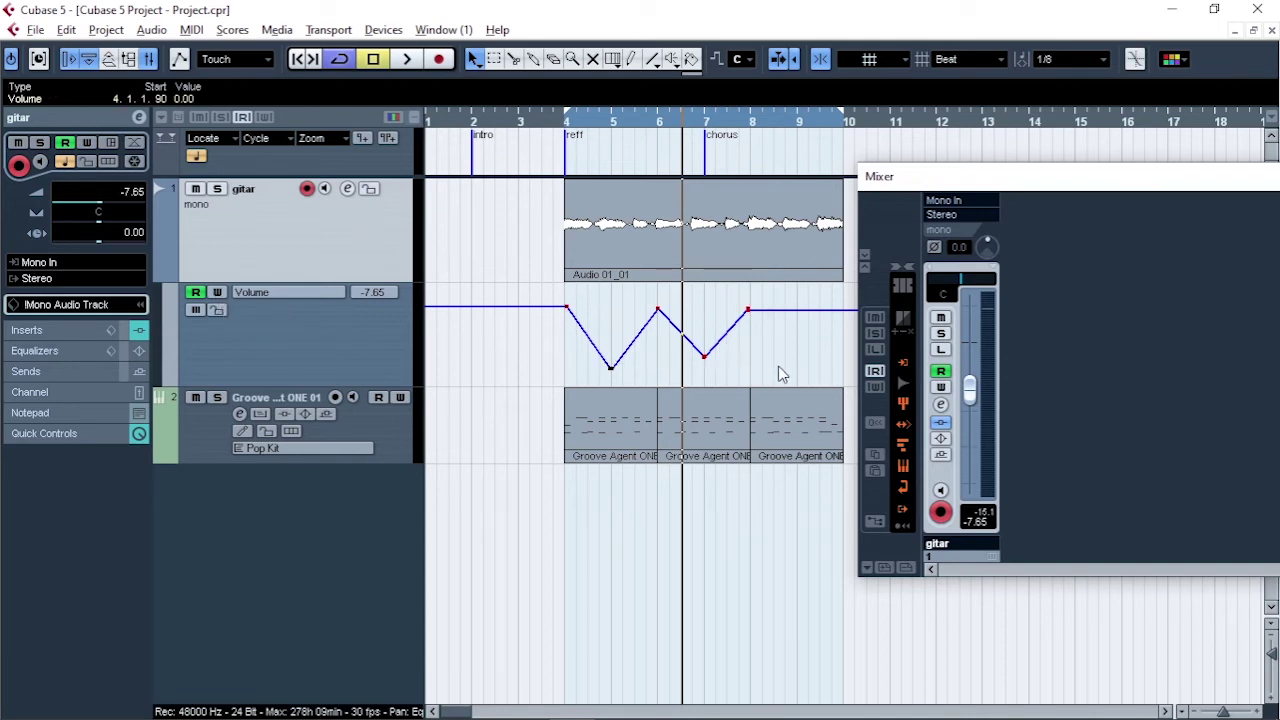
left_click_drag(557, 291, 780, 381)
key("Delete")
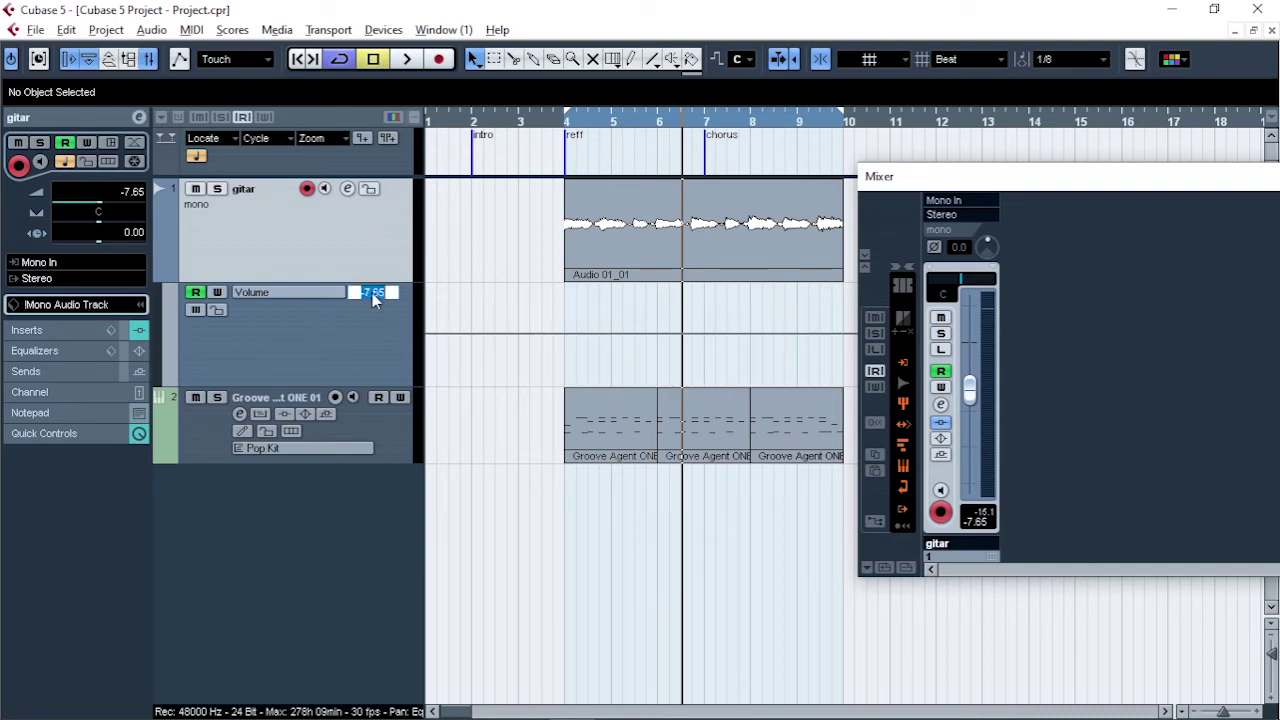
key("Return")
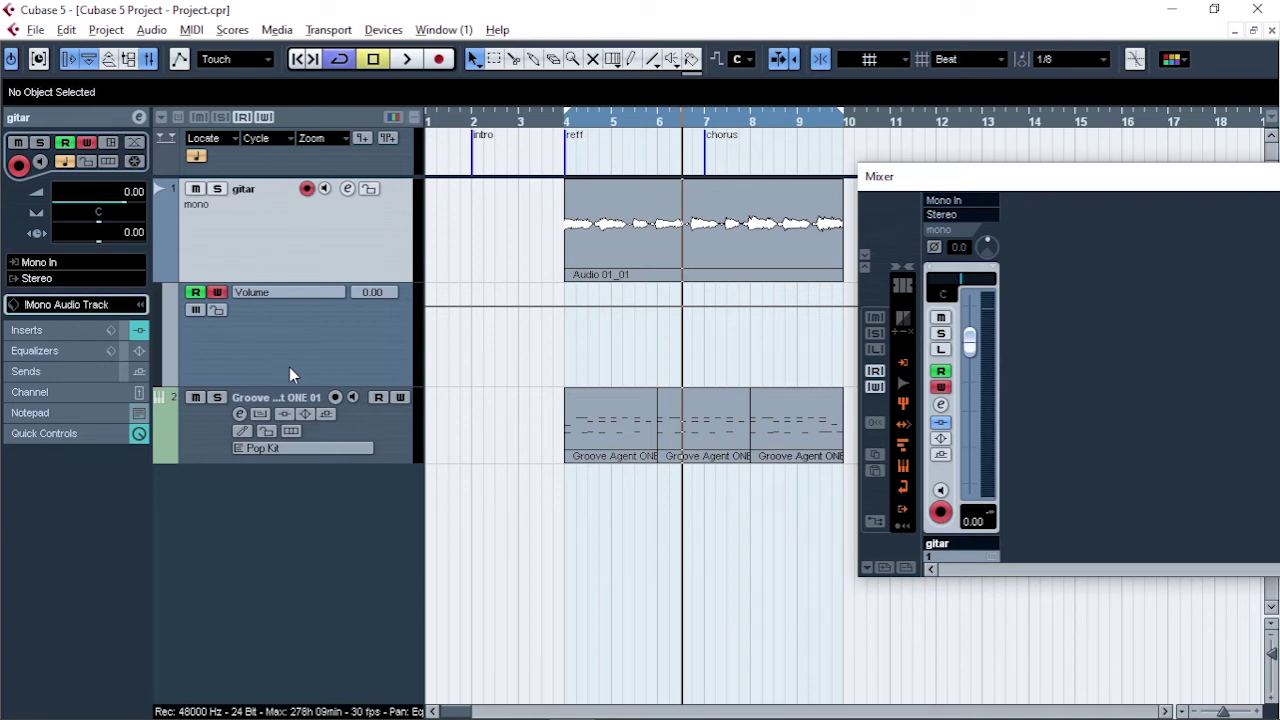
With automation writing enabled on the gitar channel, play from bar 4 and record a volume dip between about bars 6 and 9 with the mixer fader
left_click(566, 128)
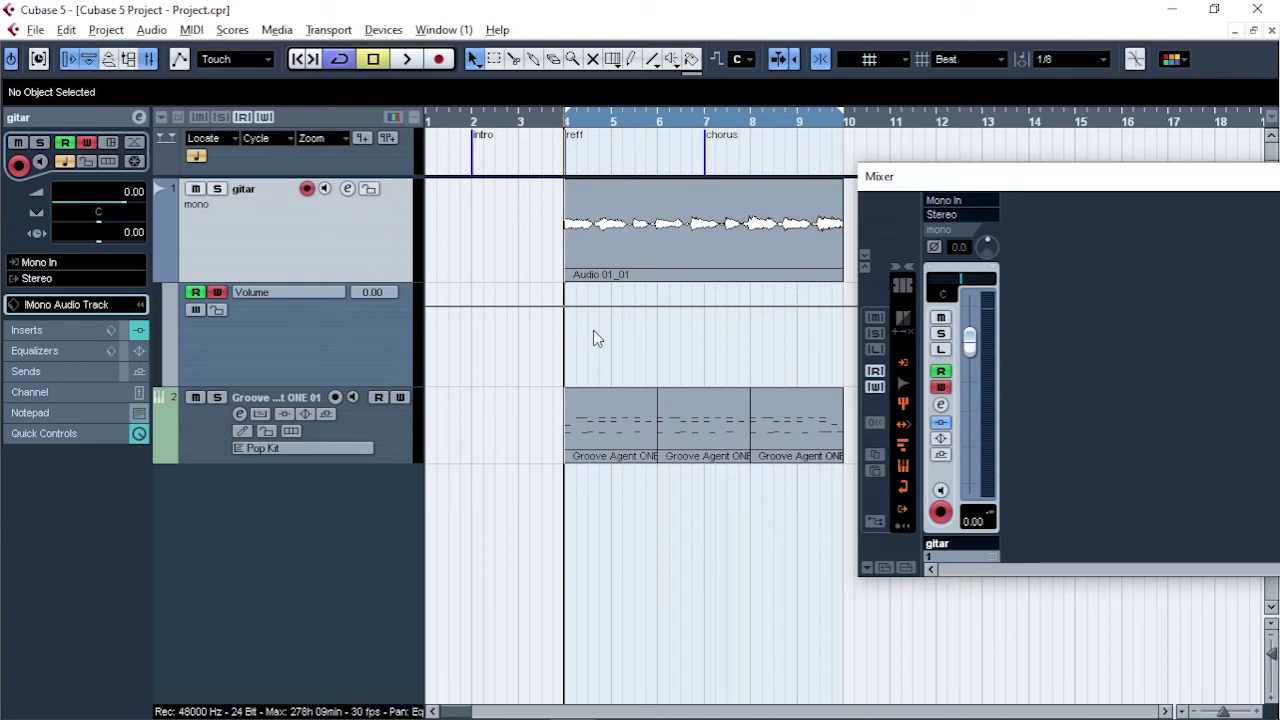
key("space")
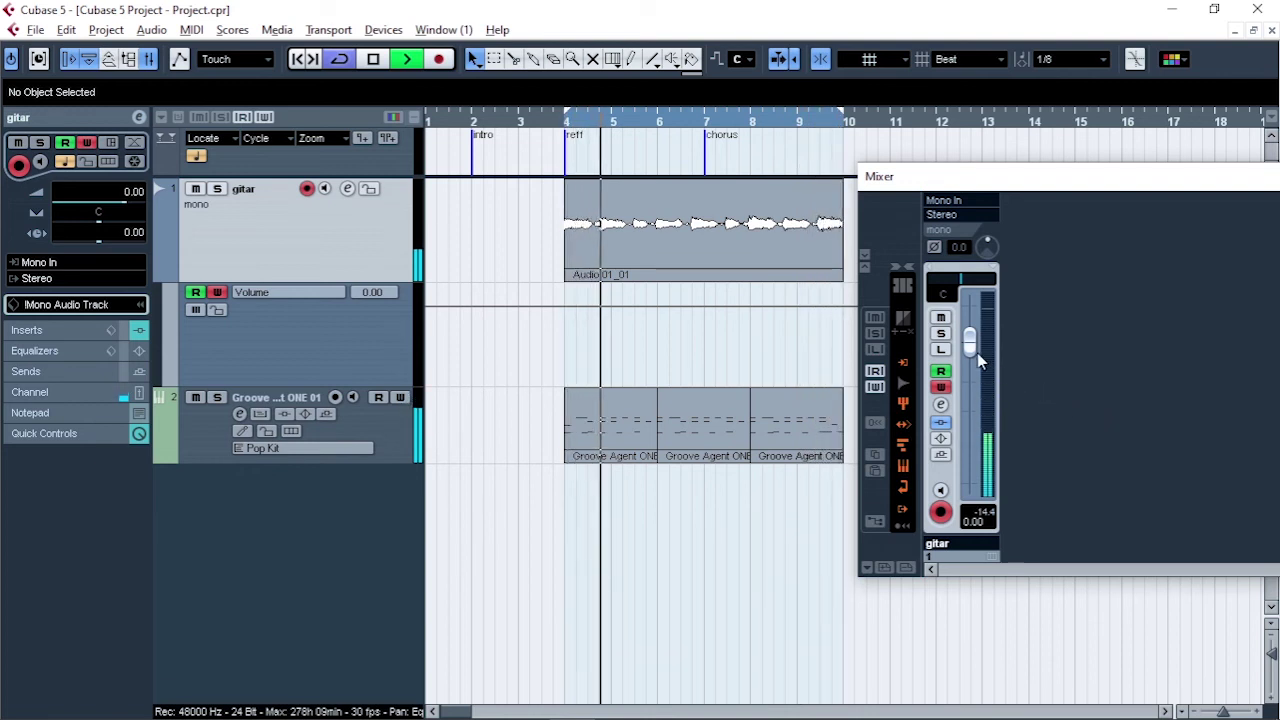
mouse_move(970, 347)
left_mouse_down()
mouse_move(966, 397)
mouse_move(969, 355)
left_mouse_up()
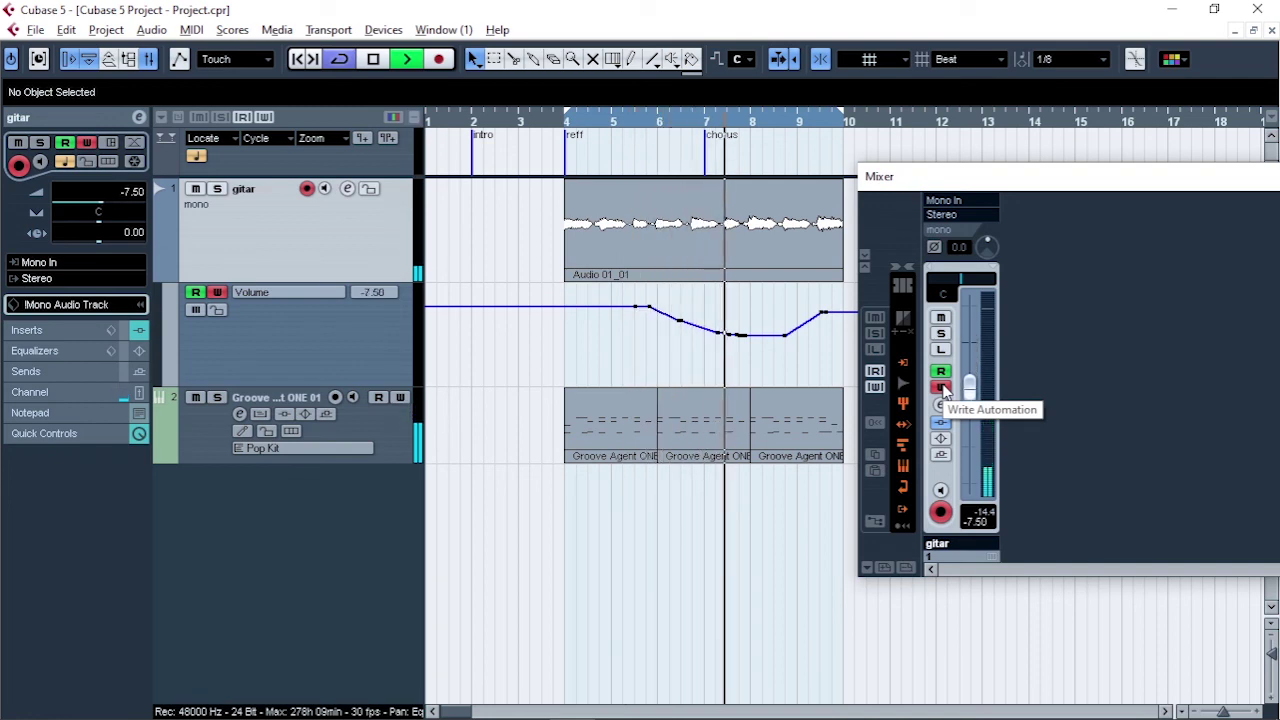
key("space")
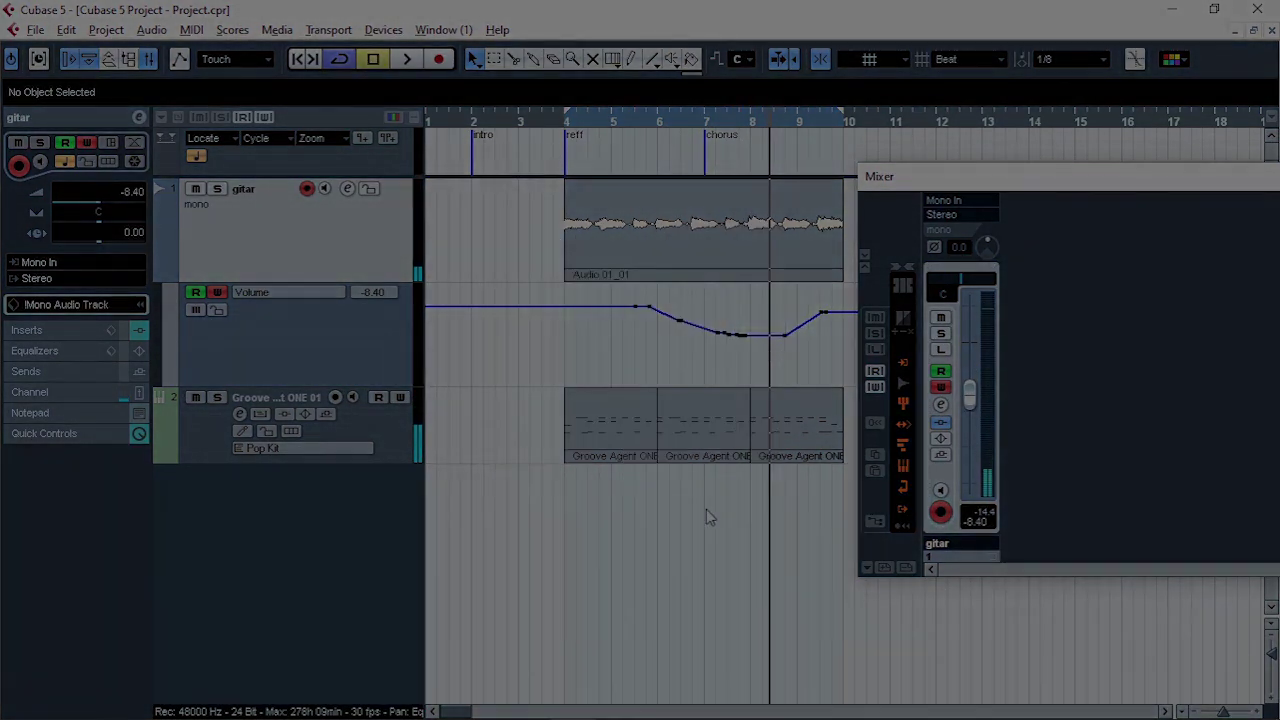